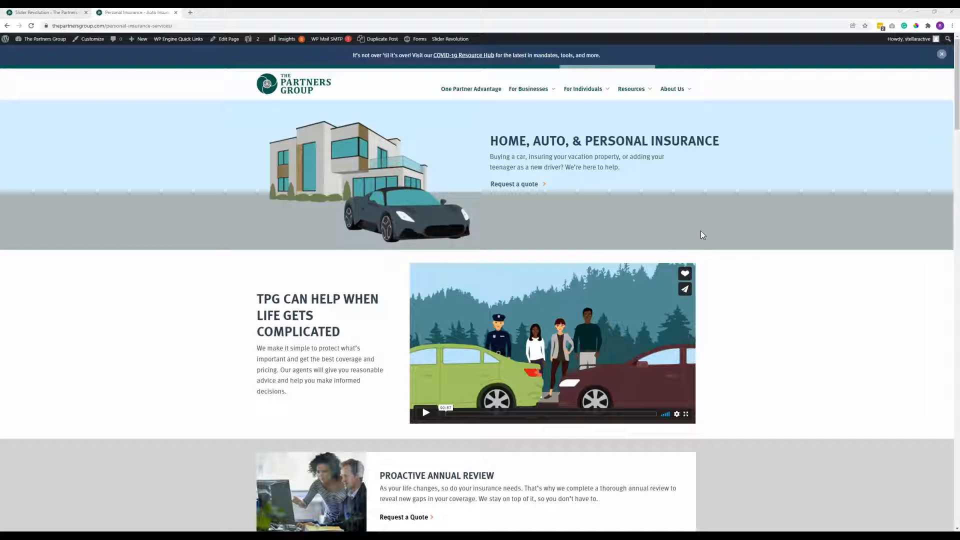
Look through the Personal Insurance page from its banner down to the contact section and back
{"action": "left_click", "coordinate": [688, 226]}
{"action": "left_click", "coordinate": [680, 209]}
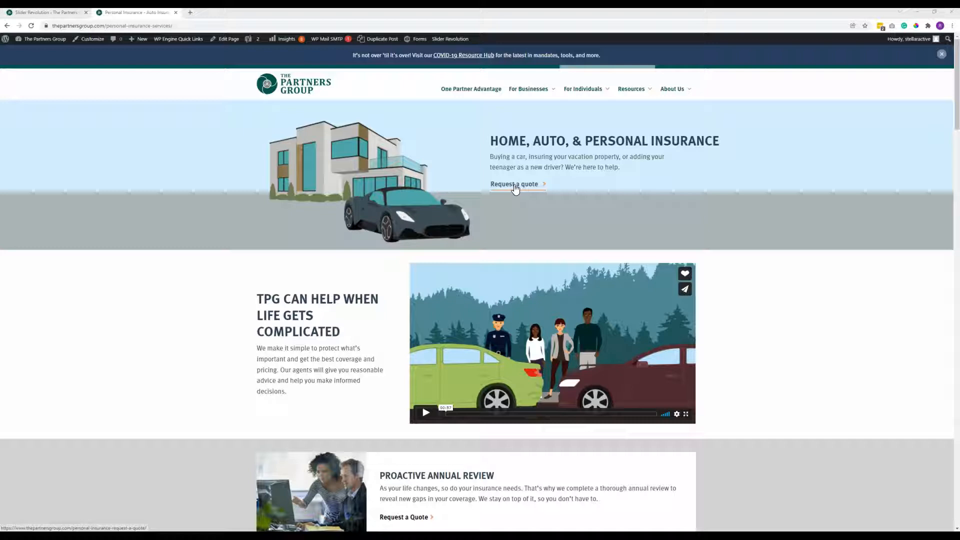
{"action": "scroll", "coordinate": [605, 277], "scroll_direction": "down", "scroll_amount": 10}
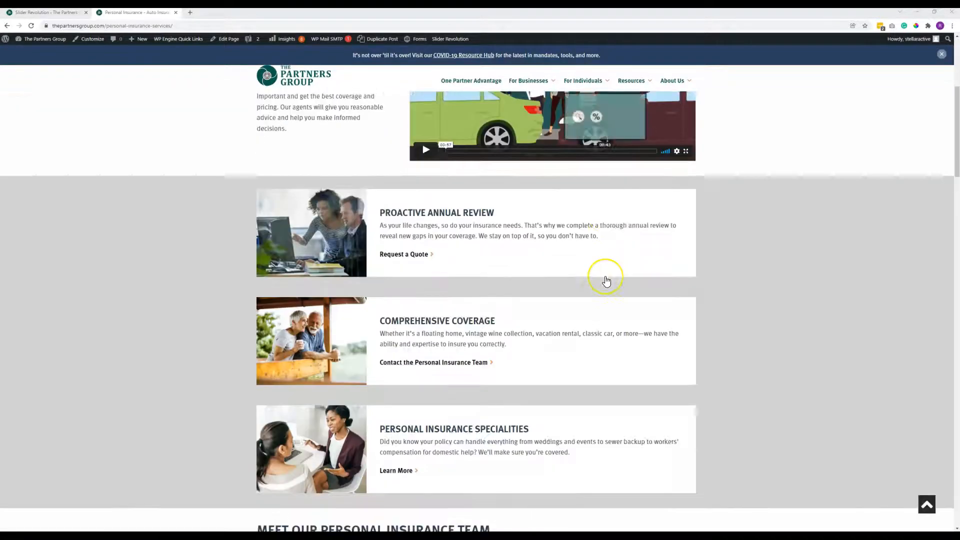
{"action": "scroll", "coordinate": [606, 280], "scroll_direction": "down", "scroll_amount": 20}
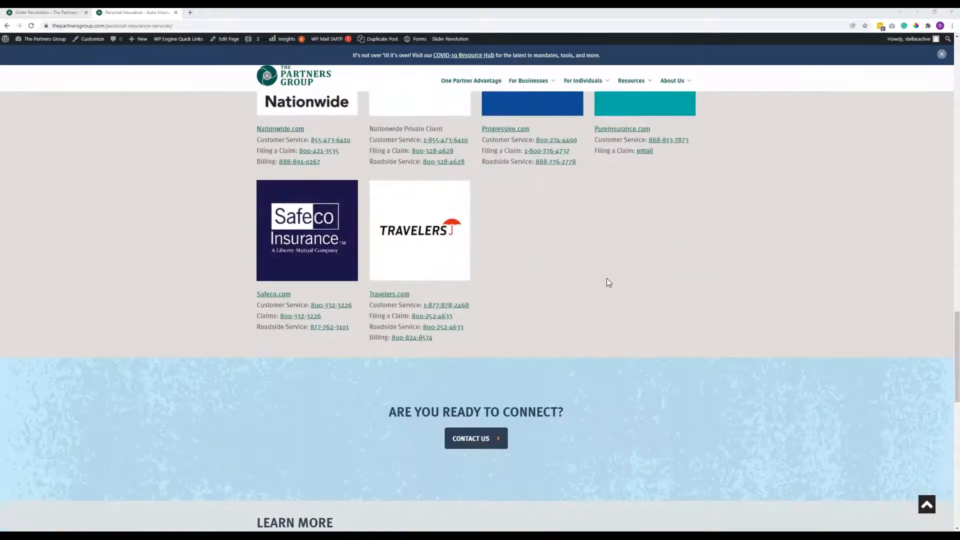
{"action": "scroll", "coordinate": [607, 276], "scroll_direction": "up", "scroll_amount": 20}
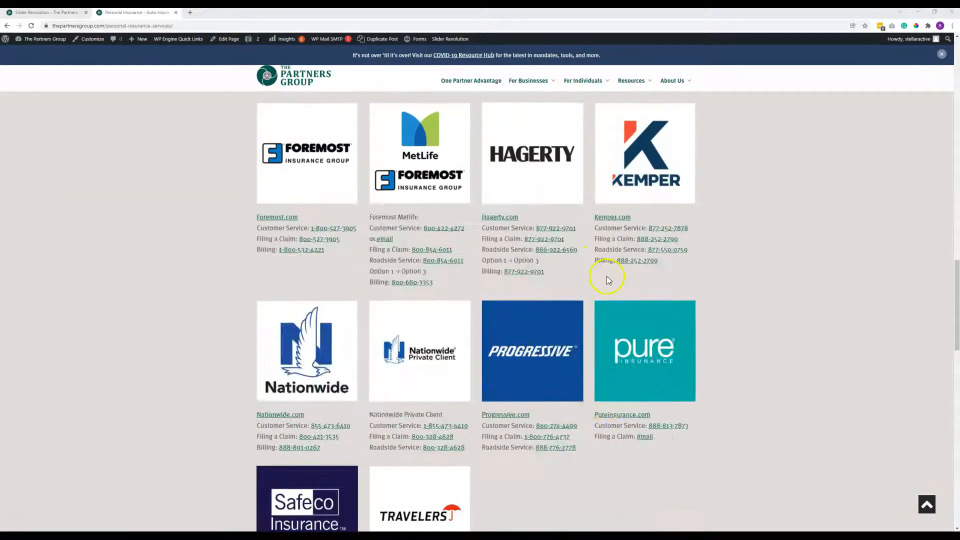
{"action": "scroll", "coordinate": [622, 280], "scroll_direction": "up", "scroll_amount": 10}
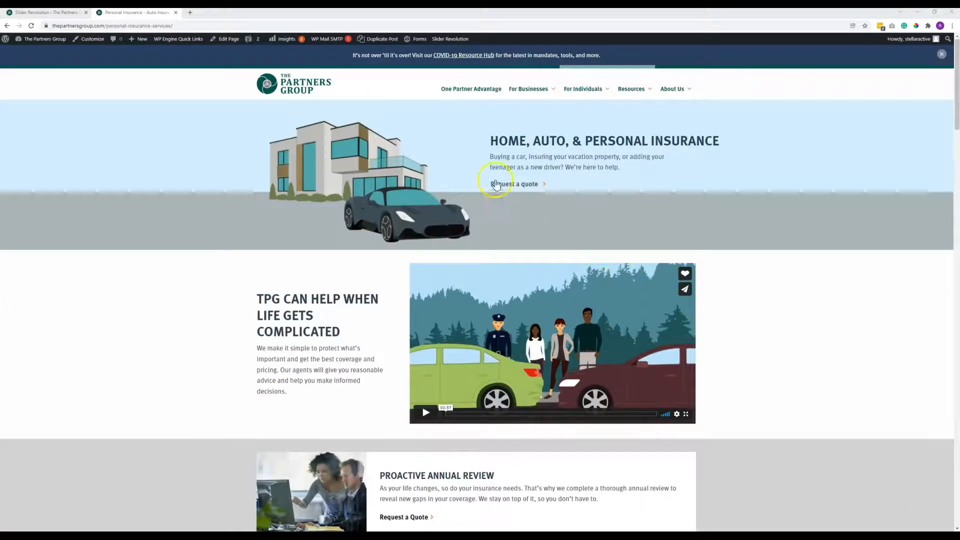
View the destination of the banner's "Request a quote" link in a separate tab, then close that tab
{"action": "right_click", "coordinate": [518, 186]}
{"action": "left_click", "coordinate": [542, 192]}
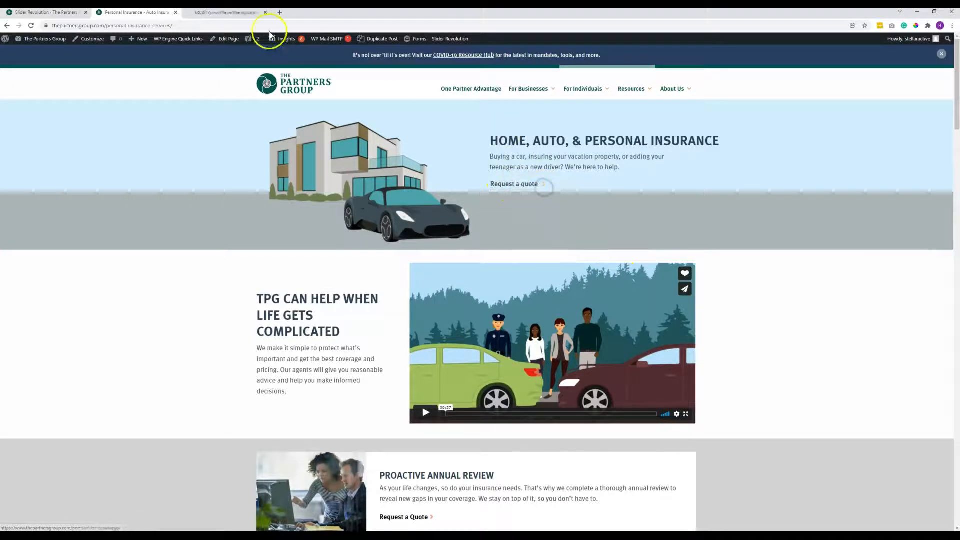
{"action": "left_click", "coordinate": [220, 14]}
{"action": "left_click_drag", "start_coordinate": [253, 113], "coordinate": [505, 113]}
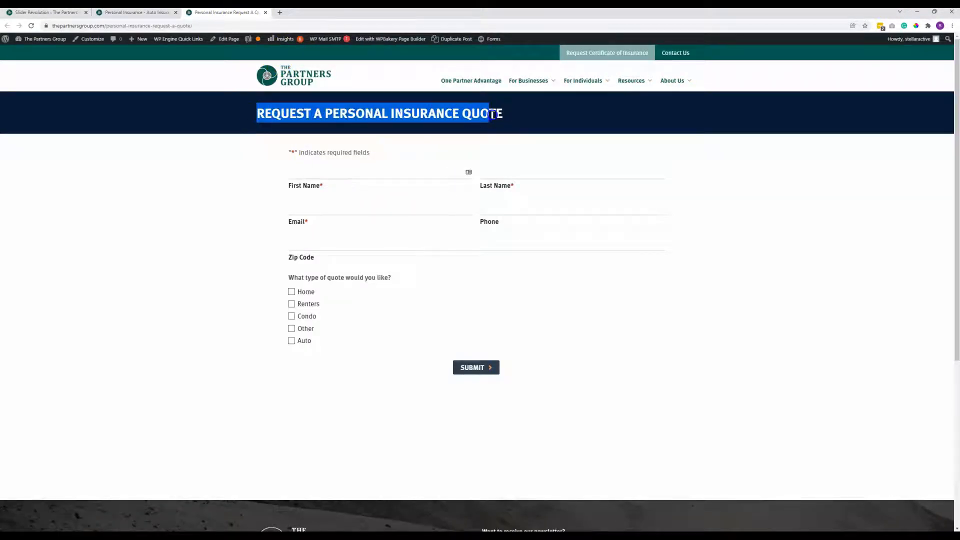
{"action": "left_click", "coordinate": [266, 11]}
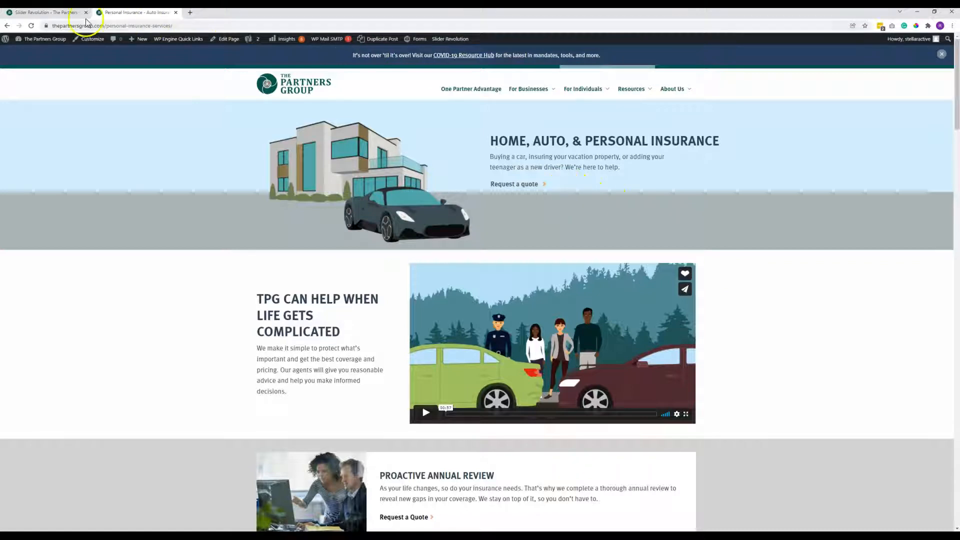
Open the Covid module from the Slider Revolution overview for editing in a new tab
{"action": "left_click", "coordinate": [50, 12]}
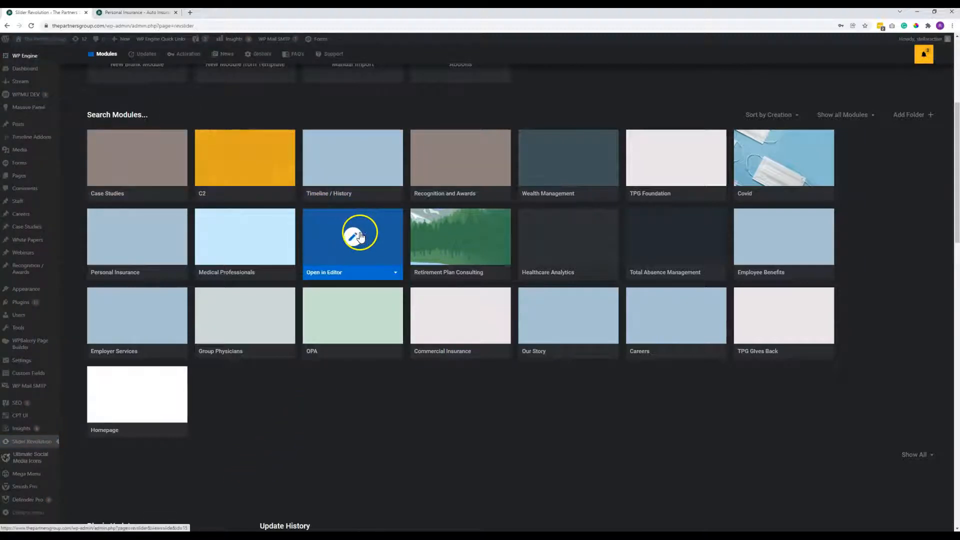
{"action": "right_click", "coordinate": [785, 157]}
{"action": "left_click", "coordinate": [810, 164]}
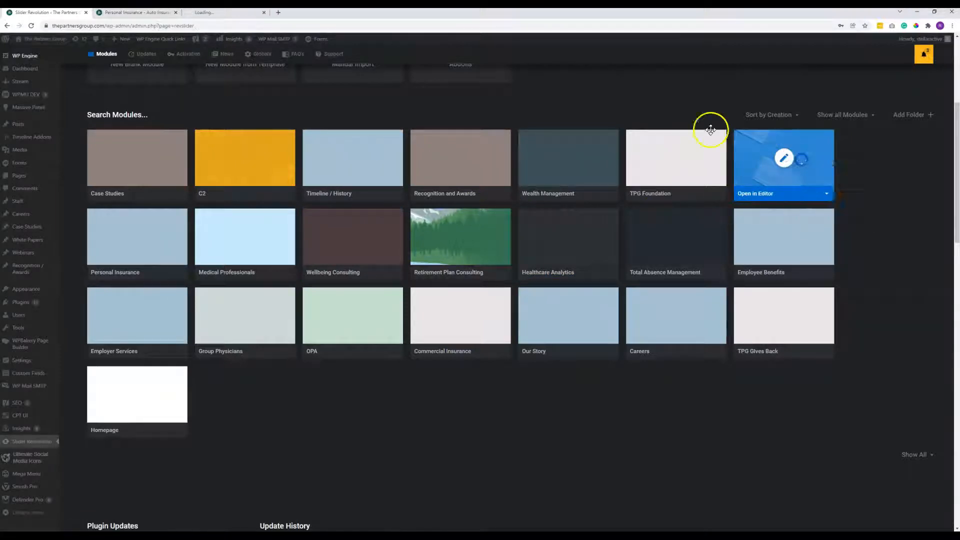
{"action": "left_click", "coordinate": [220, 14]}
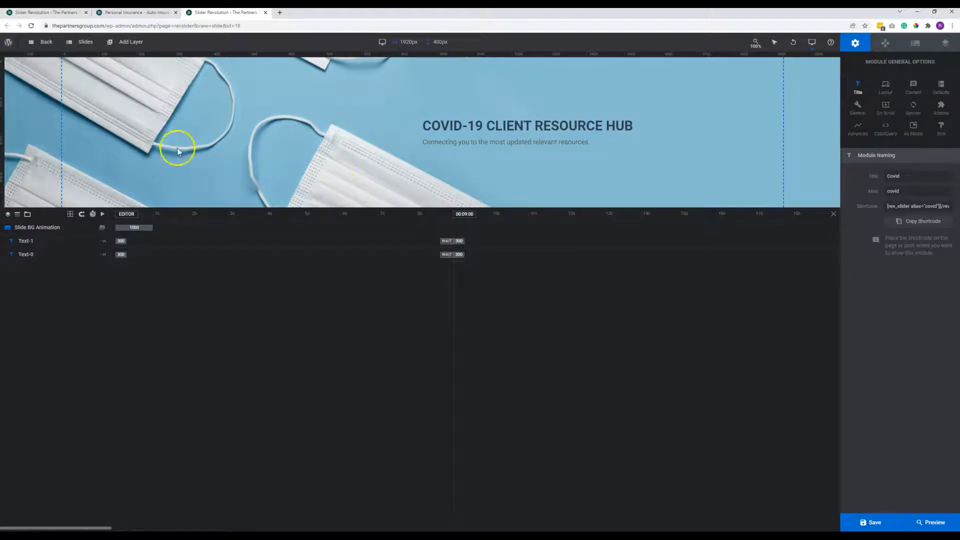
Import the "Copy text-1" layer with its action from Slide 2 of the Careers module
{"action": "mouse_move", "coordinate": [128, 43]}
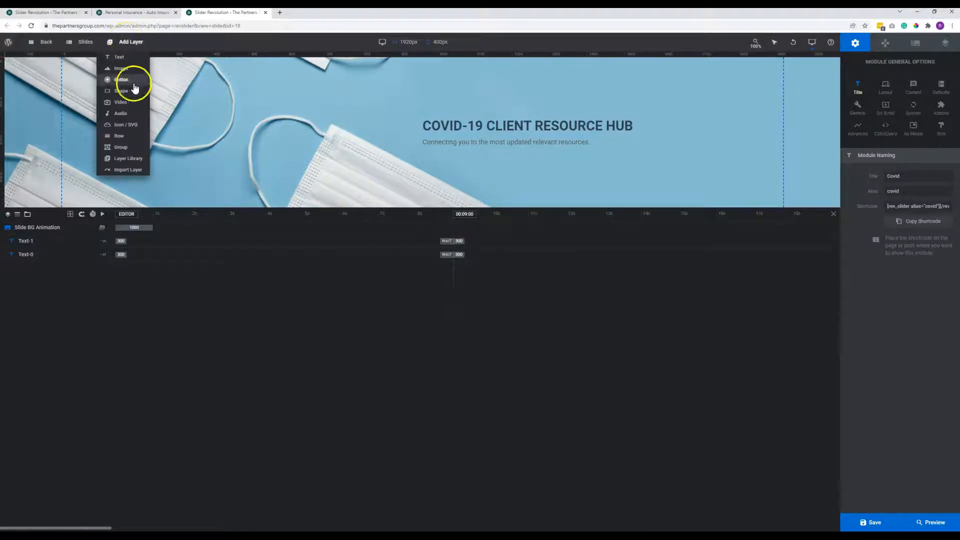
{"action": "left_click", "coordinate": [132, 171]}
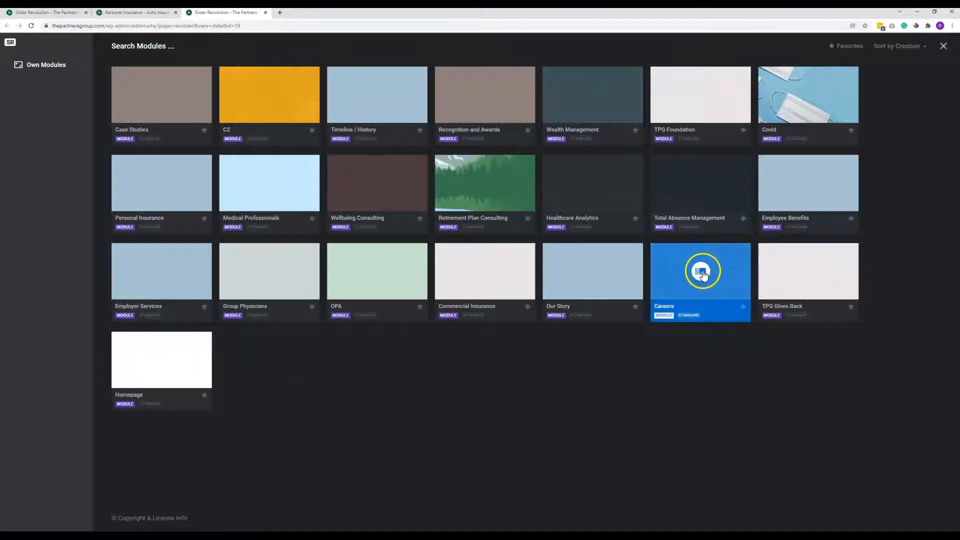
{"action": "left_click", "coordinate": [732, 275]}
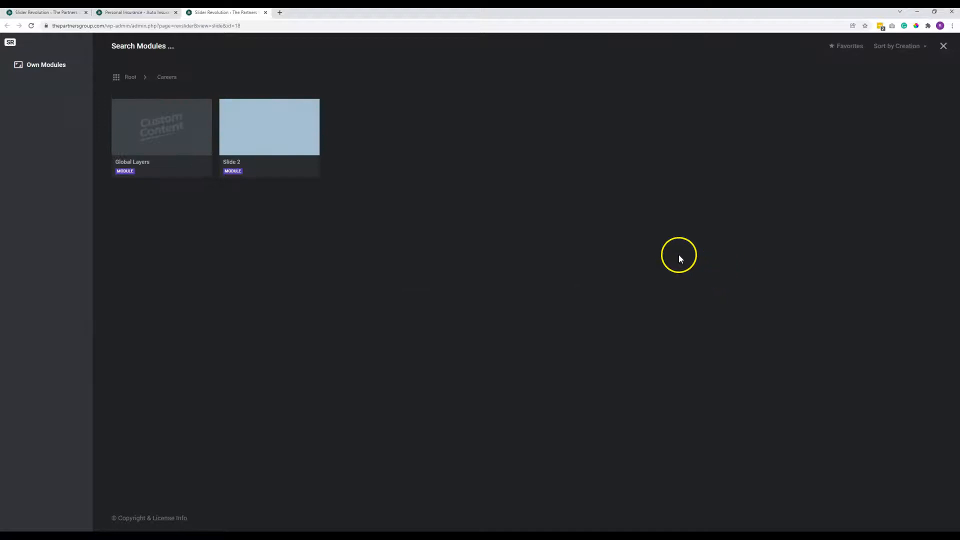
{"action": "left_click", "coordinate": [268, 127]}
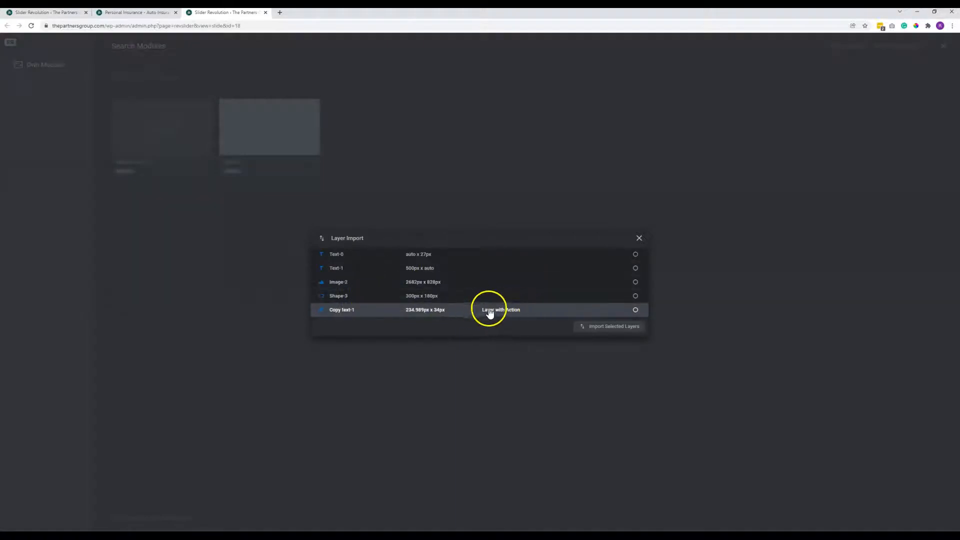
{"action": "left_click", "coordinate": [515, 313]}
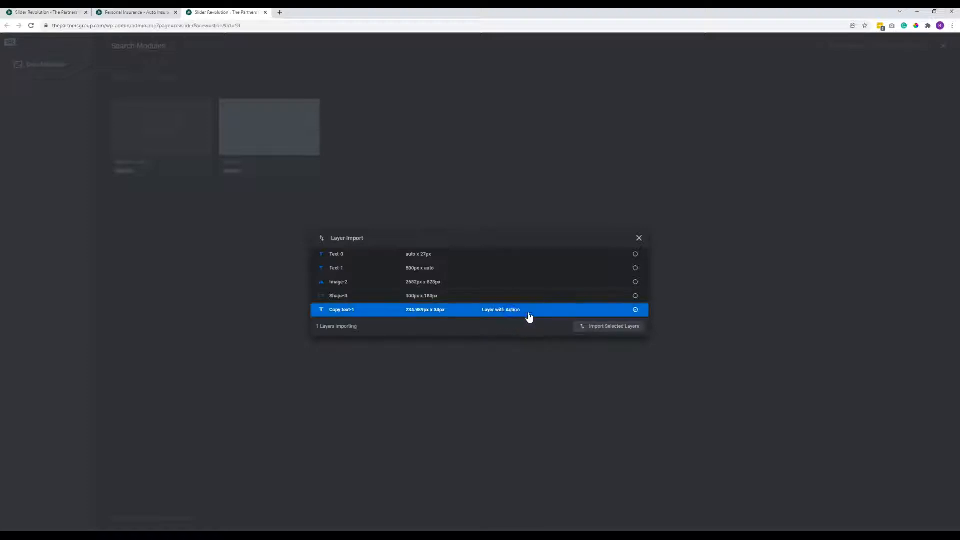
{"action": "left_click", "coordinate": [603, 328]}
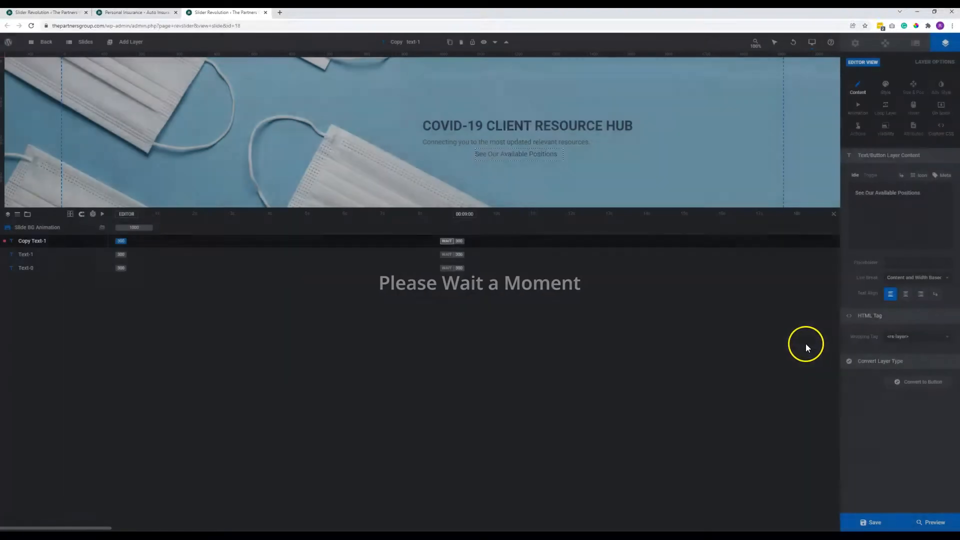
Check the imported link layer's custom CSS and its class attributes
{"action": "left_click", "coordinate": [529, 155]}
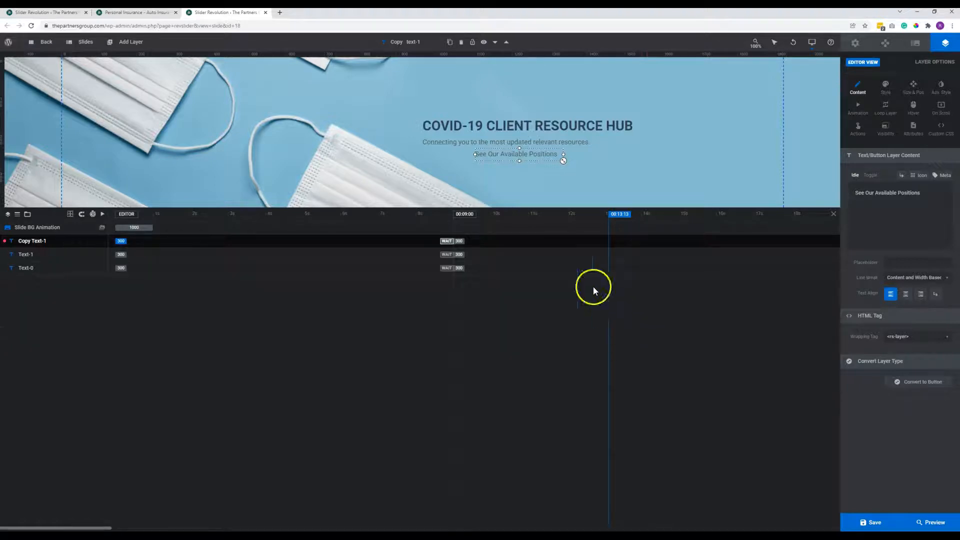
{"action": "left_click", "coordinate": [946, 132]}
{"action": "left_click", "coordinate": [925, 171]}
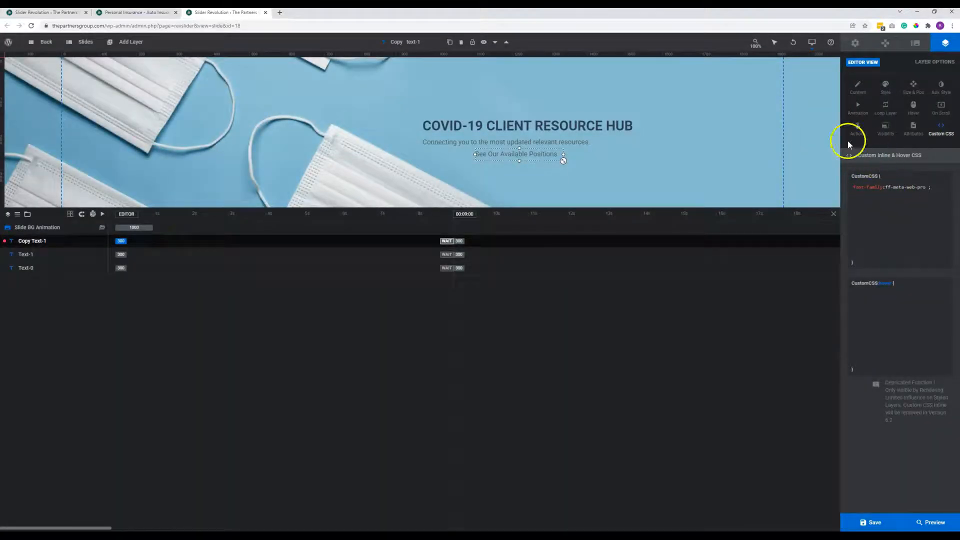
{"action": "left_click", "coordinate": [914, 127]}
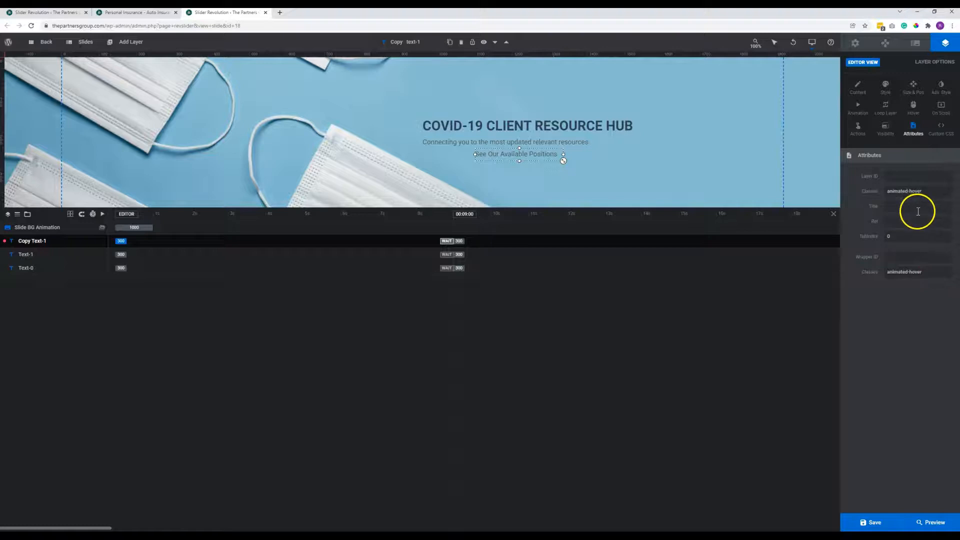
Move the imported link layer slightly lower beneath the subtitle and change its text to "Put Your Link Text Here"
{"action": "left_click_drag", "start_coordinate": [542, 156], "coordinate": [536, 166]}
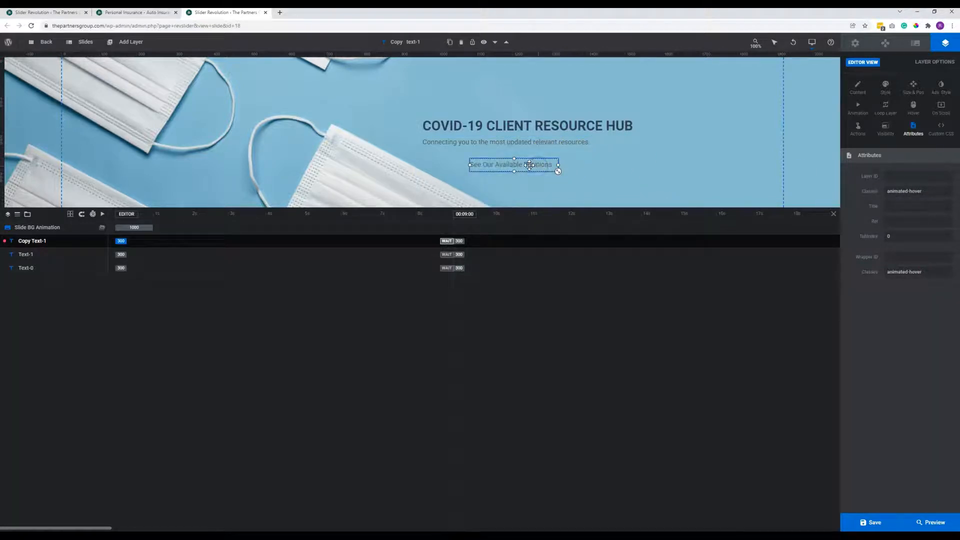
{"action": "double_click", "coordinate": [529, 165]}
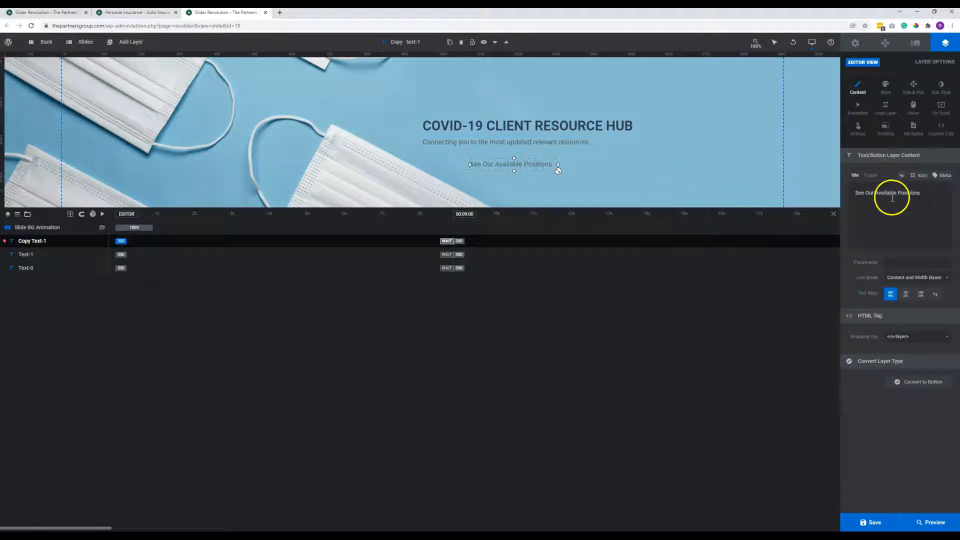
{"action": "left_click_drag", "start_coordinate": [920, 193], "coordinate": [825, 192]}
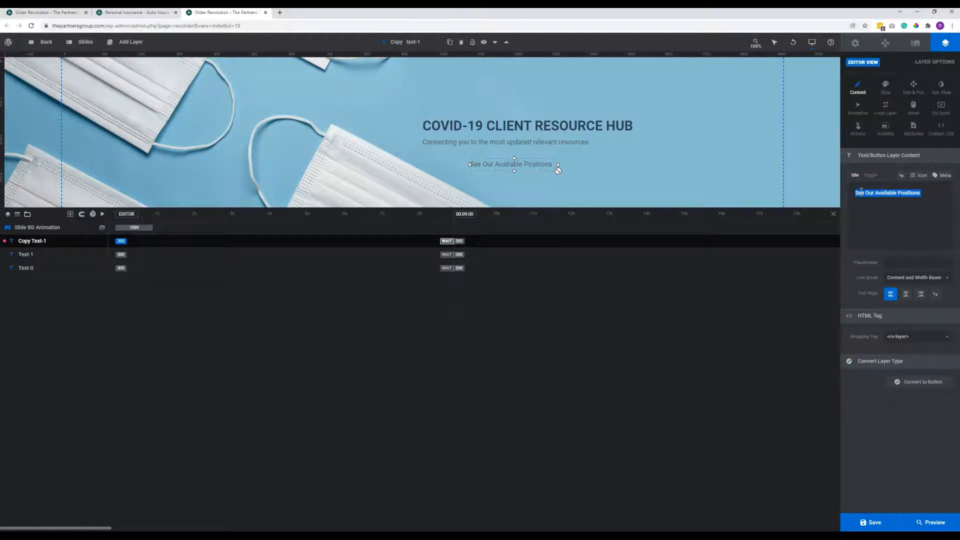
{"action": "type", "text": "Put Your Link Text Here"}
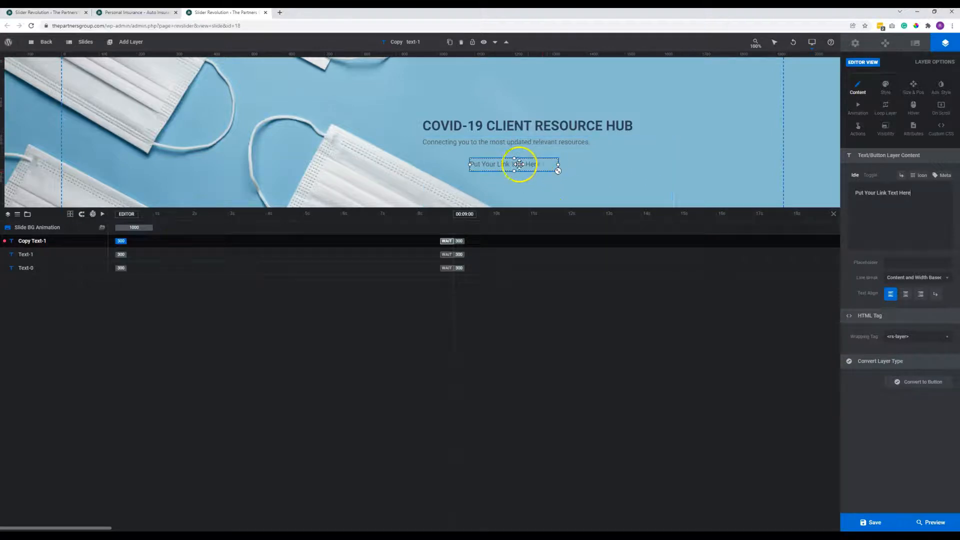
Open the link layer's Simple Link action and copy the Personal Insurance page's address for its URL
{"action": "left_click", "coordinate": [856, 129]}
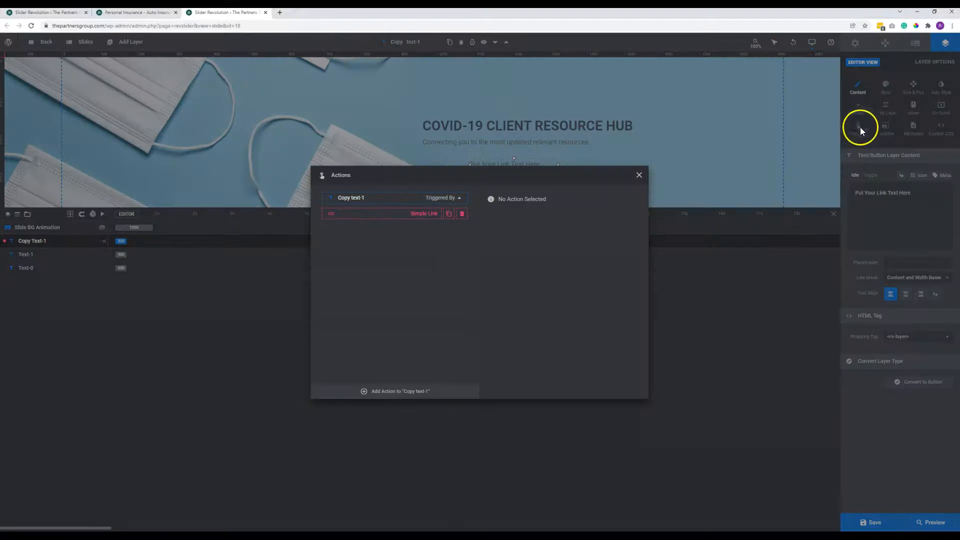
{"action": "left_click", "coordinate": [412, 213]}
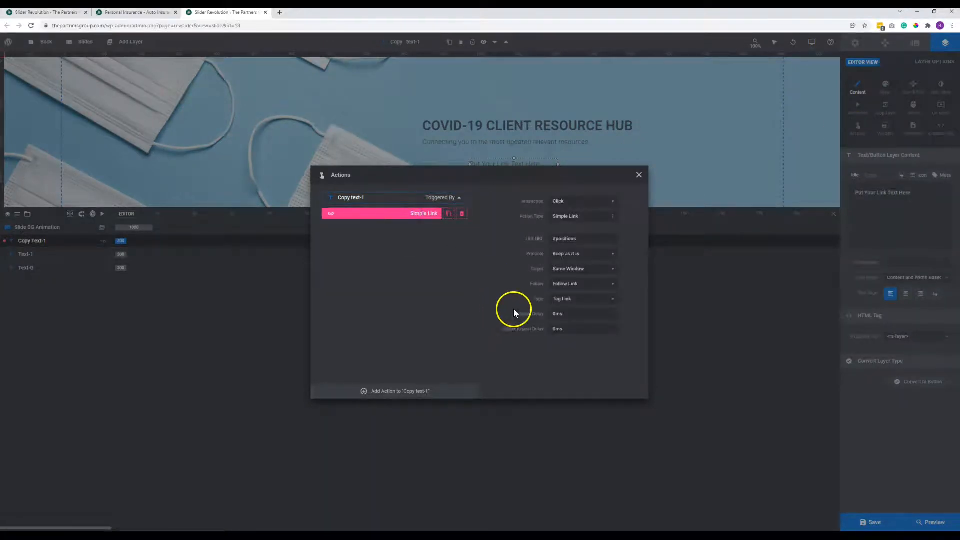
{"action": "left_click", "coordinate": [585, 237]}
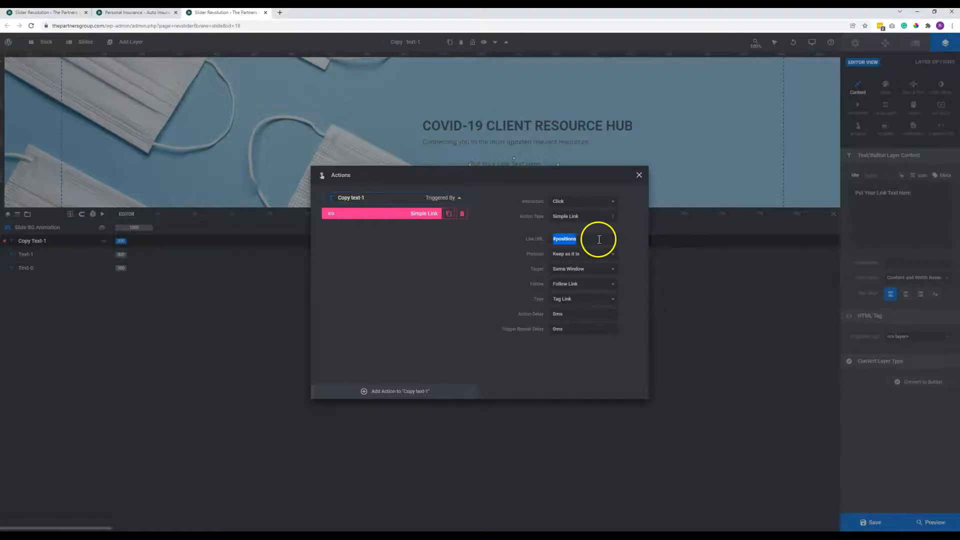
{"action": "left_click", "coordinate": [137, 13]}
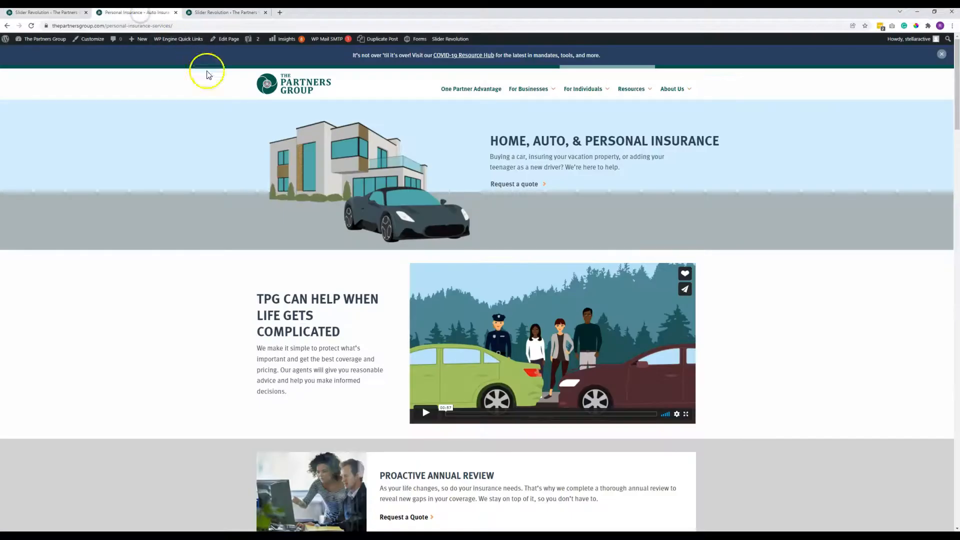
{"action": "left_click", "coordinate": [123, 26]}
{"action": "right_click", "coordinate": [124, 26]}
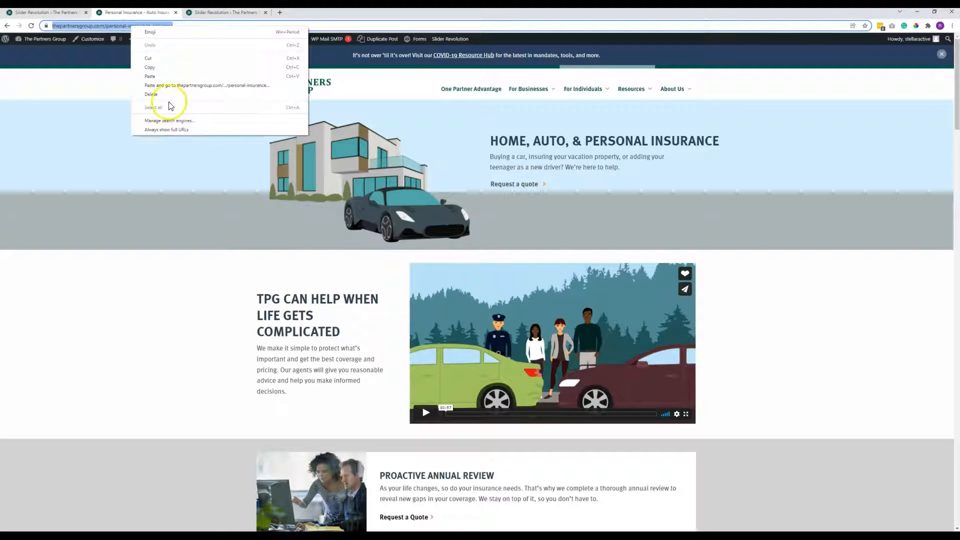
{"action": "left_click", "coordinate": [150, 67]}
{"action": "left_click", "coordinate": [225, 13]}
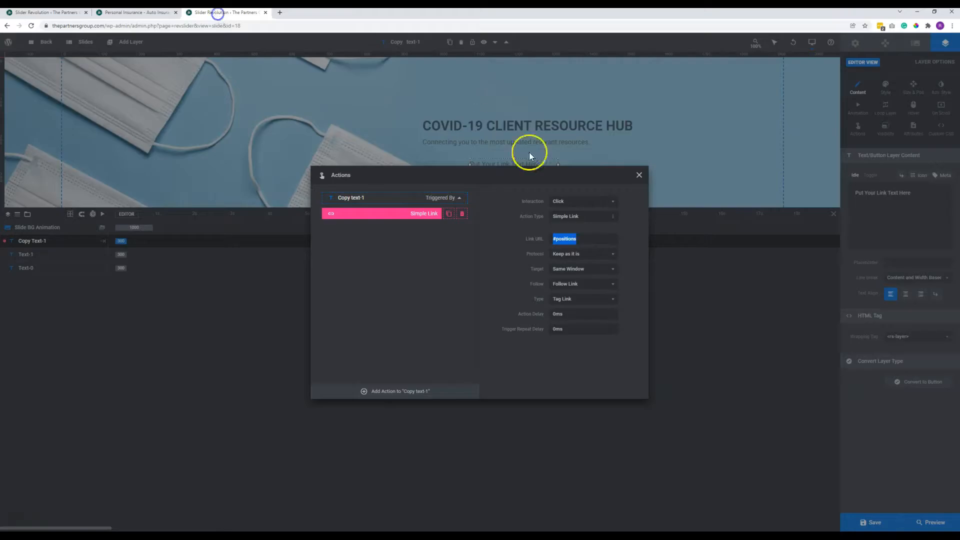
Replace the Simple Link action's URL with the copied Personal Insurance page address and save the Covid module
{"action": "key", "text": "BackSpace"}
{"action": "right_click", "coordinate": [580, 238]}
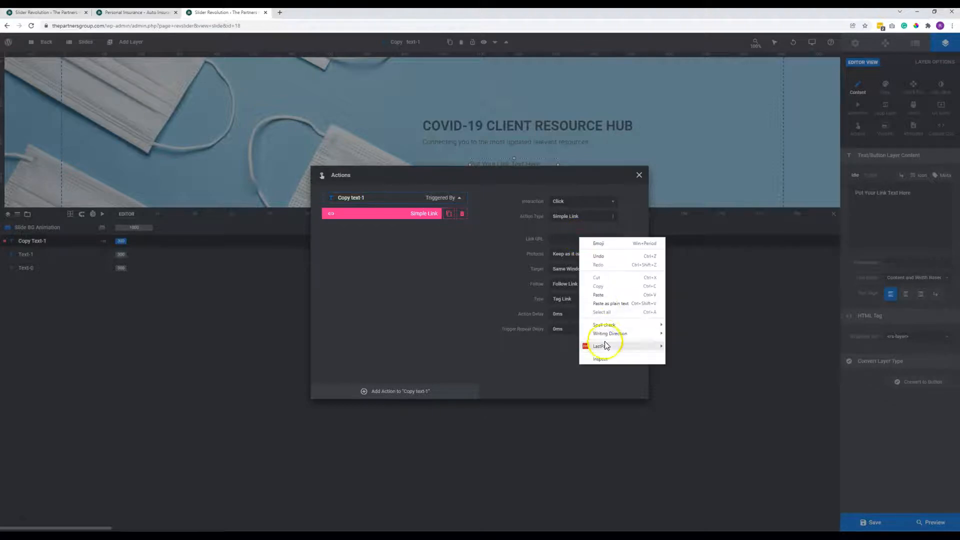
{"action": "left_click", "coordinate": [599, 295]}
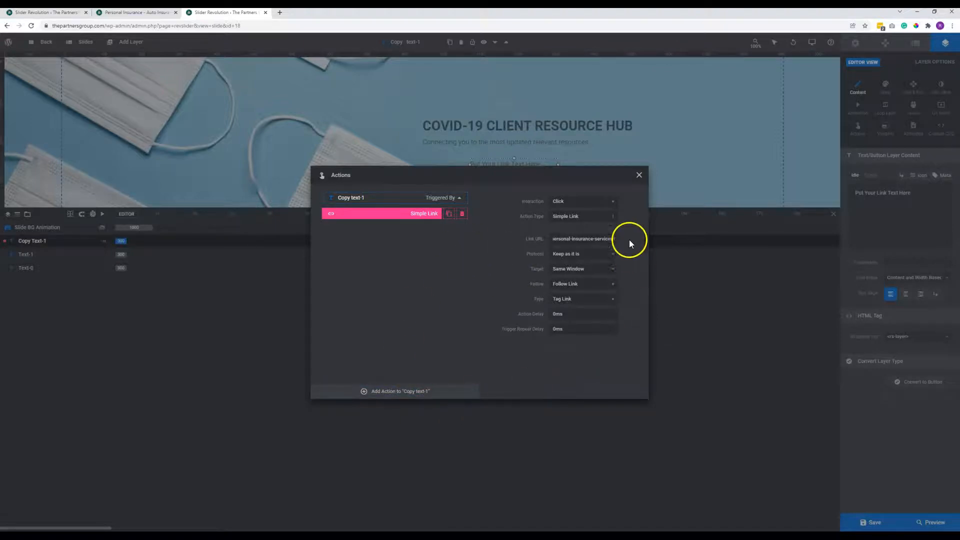
{"action": "left_click", "coordinate": [639, 174]}
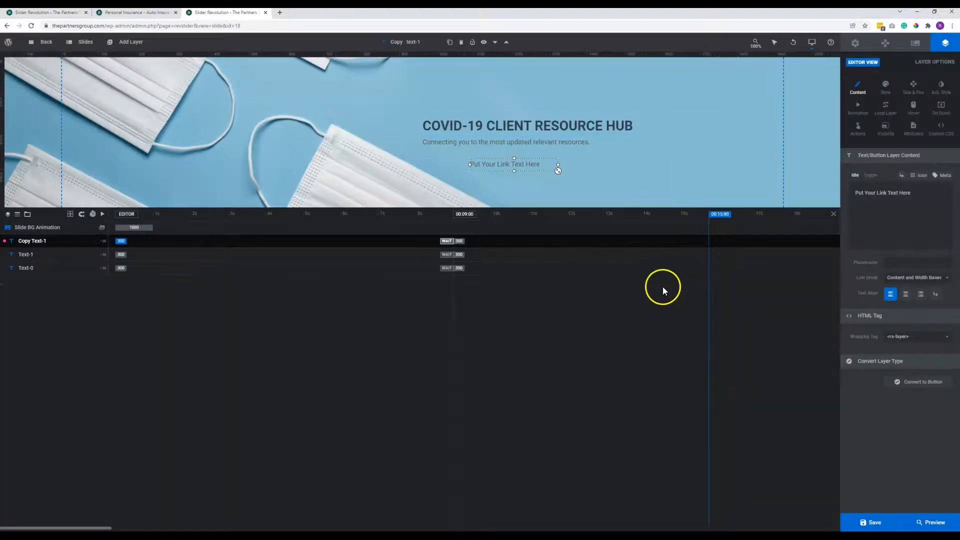
{"action": "mouse_move", "coordinate": [866, 522]}
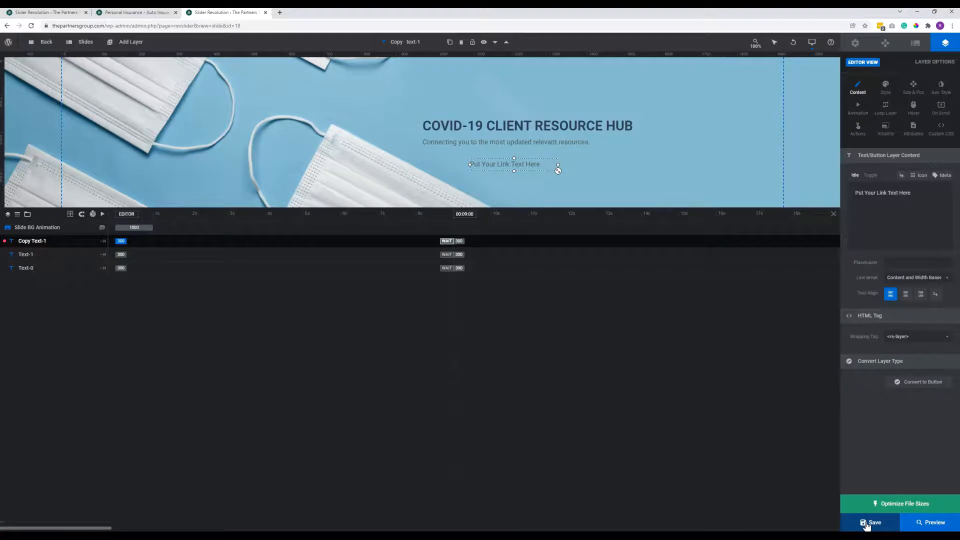
{"action": "left_click", "coordinate": [866, 523]}
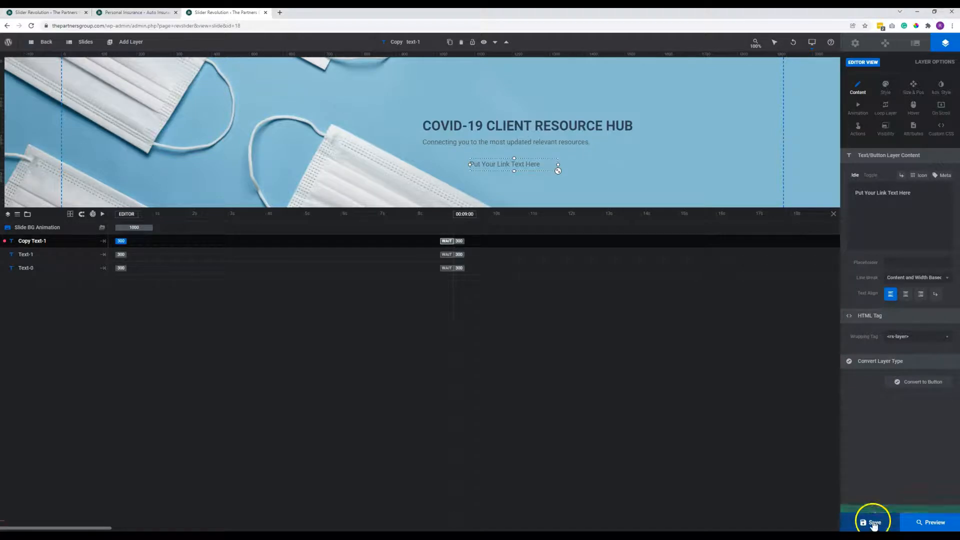
Save the module and open the live COVID-19 resource hub page to check the banner's link
{"action": "left_click", "coordinate": [870, 525]}
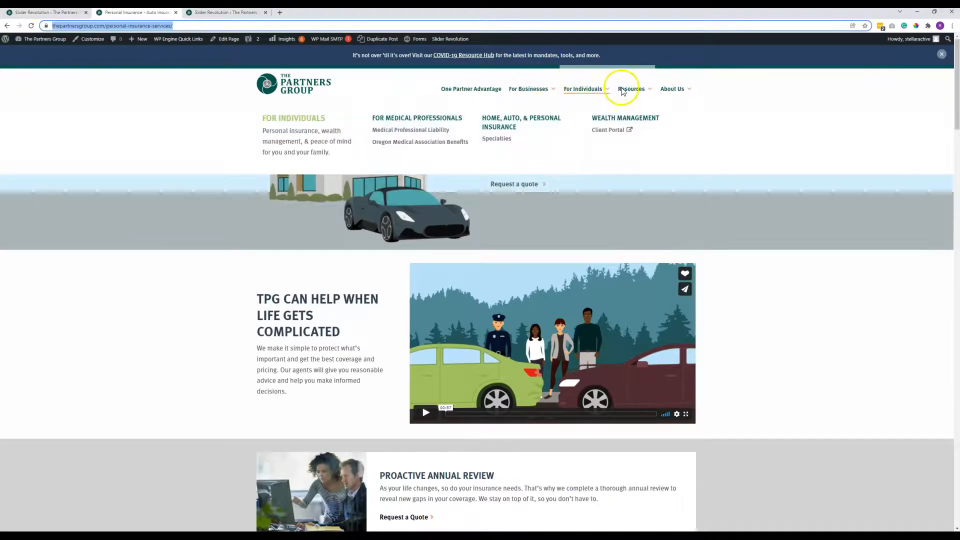
{"action": "mouse_move", "coordinate": [631, 89]}
{"action": "left_click", "coordinate": [431, 118]}
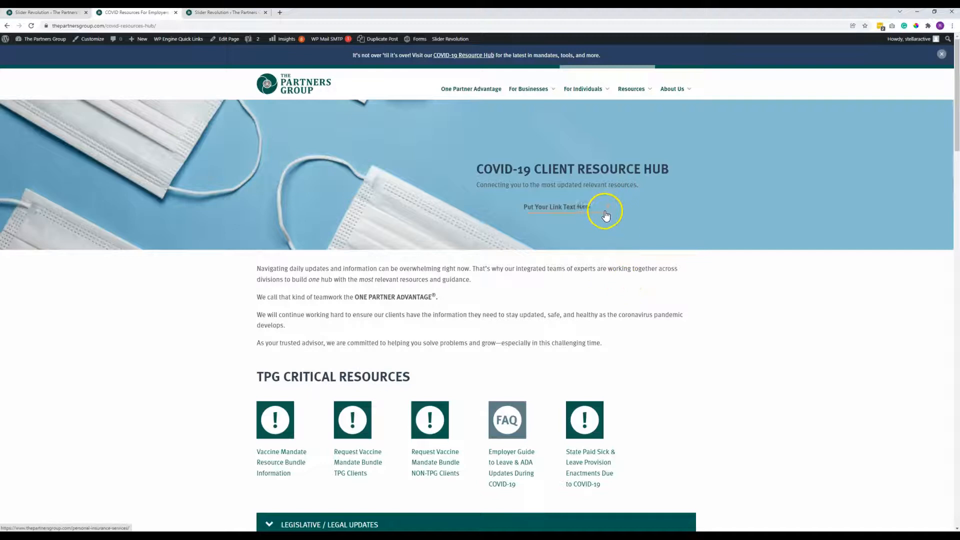
{"action": "left_click", "coordinate": [572, 208]}
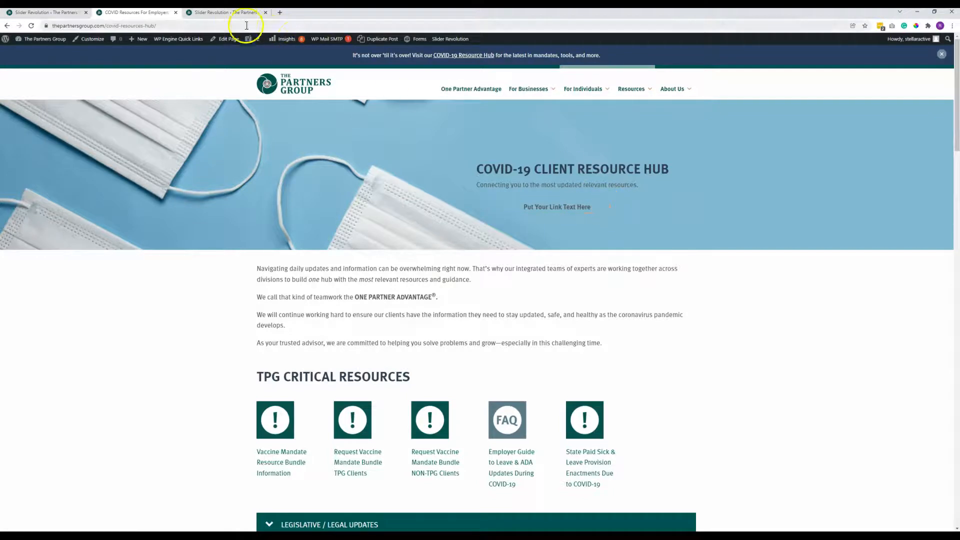
Narrow the link layer to about 205 px wide, save the module and reload the live COVID-19 resource hub page
{"action": "left_click", "coordinate": [232, 15]}
{"action": "left_click", "coordinate": [556, 165]}
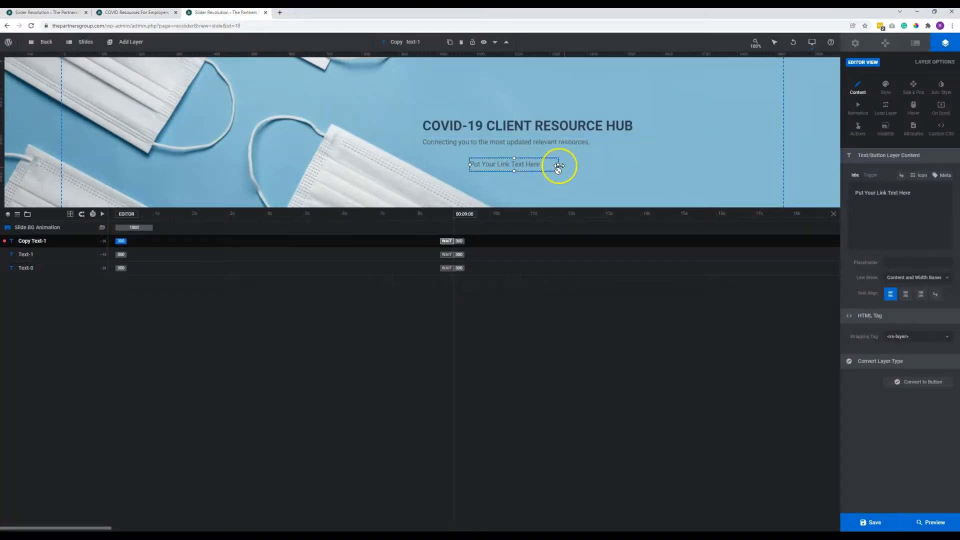
{"action": "left_click_drag", "start_coordinate": [558, 165], "coordinate": [548, 167]}
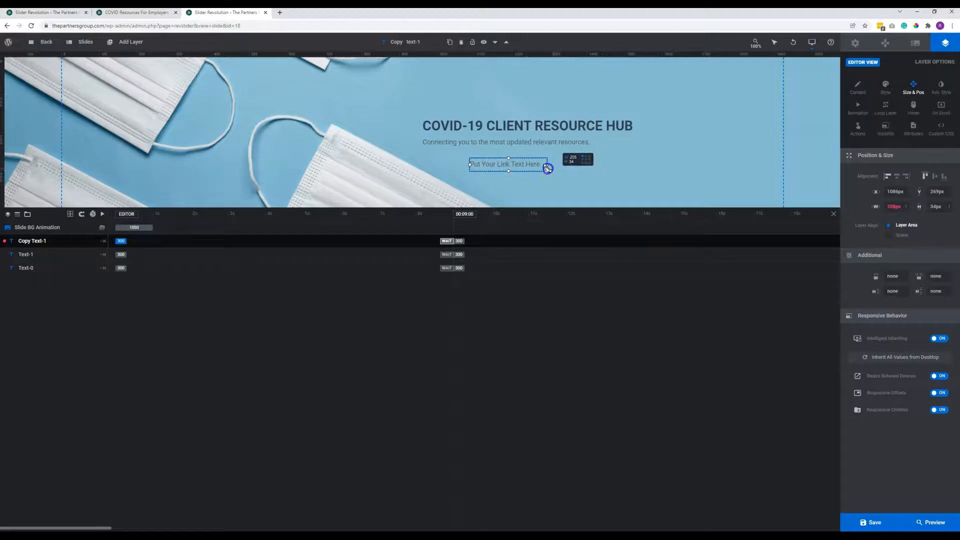
{"action": "left_click", "coordinate": [870, 522]}
{"action": "left_click", "coordinate": [117, 15]}
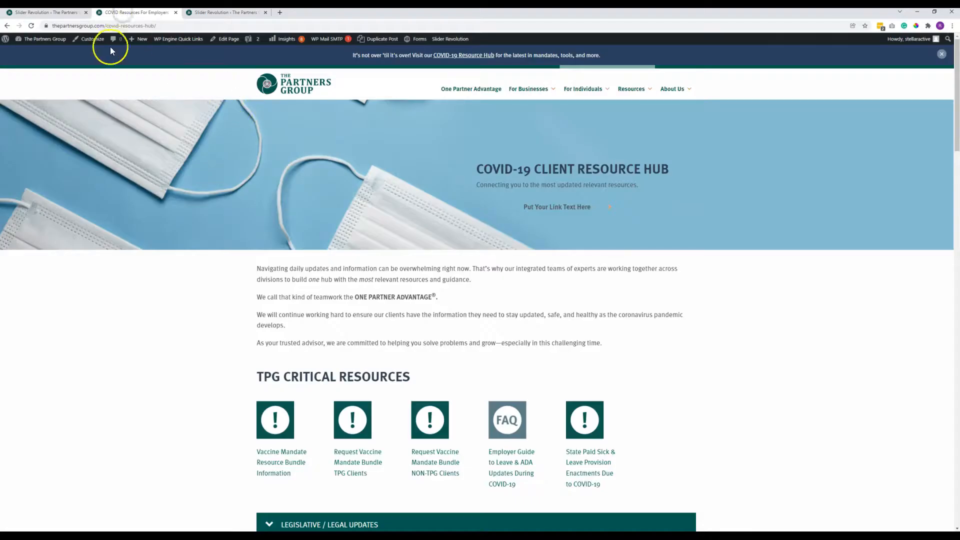
{"action": "left_click", "coordinate": [31, 26]}
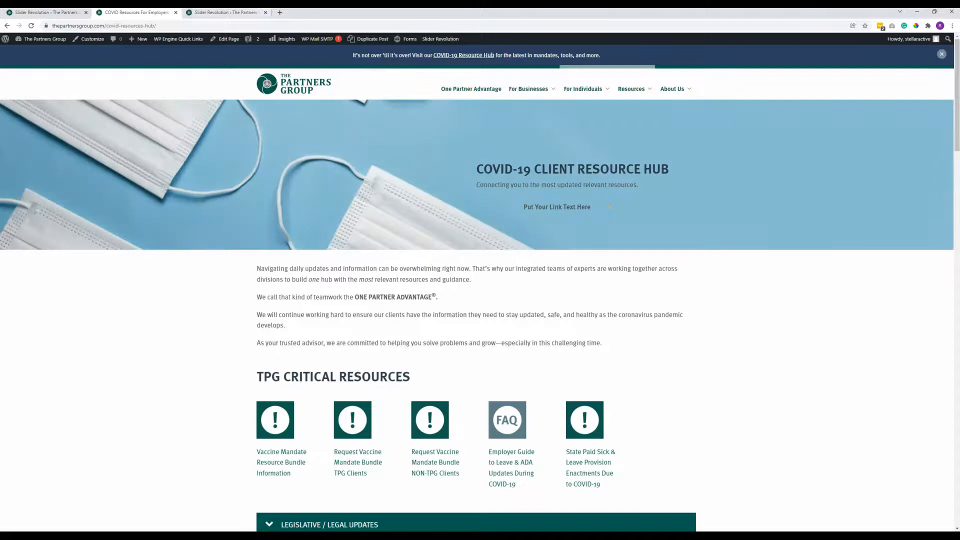
Set the link layer's X position to 960 px to align it with the heading, and save the module
{"action": "left_click", "coordinate": [202, 16]}
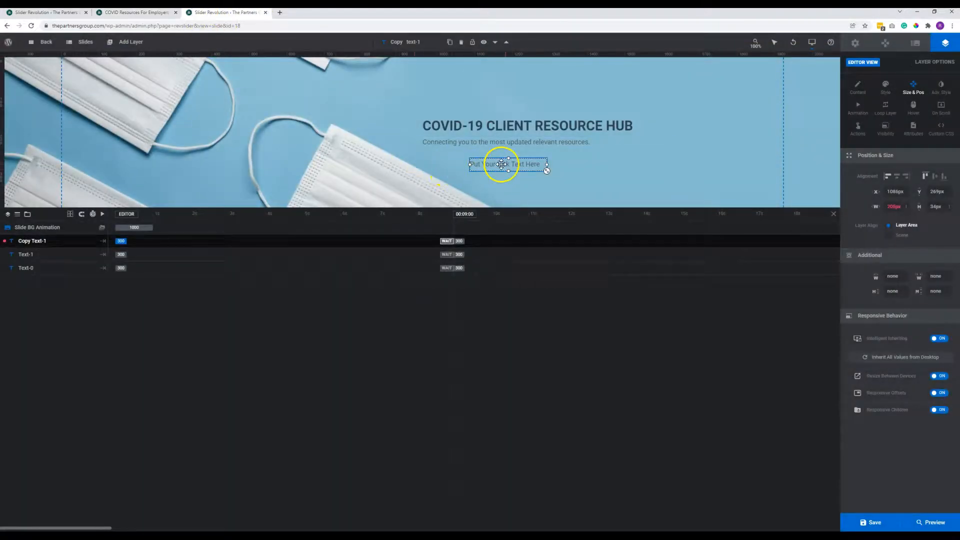
{"action": "left_click", "coordinate": [456, 142]}
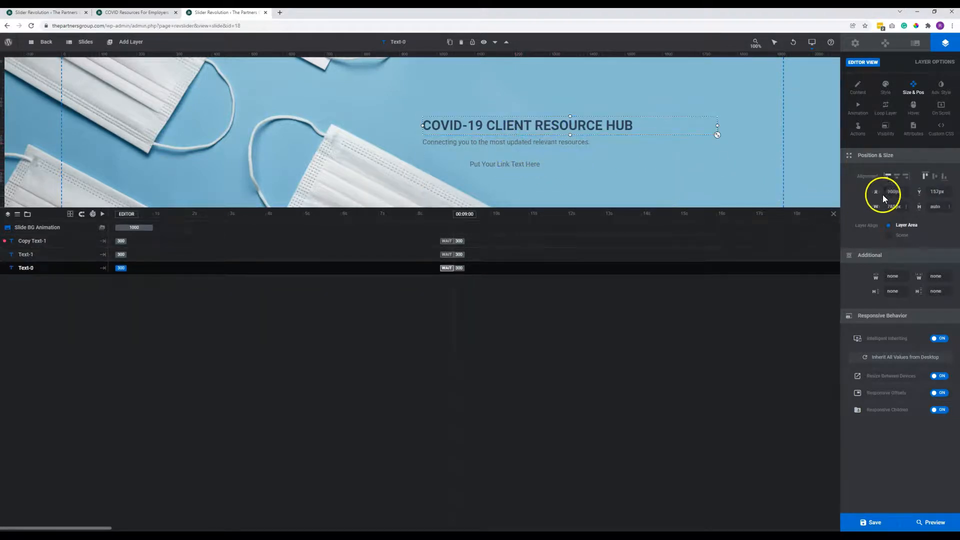
{"action": "left_click", "coordinate": [536, 173]}
{"action": "left_click", "coordinate": [518, 165]}
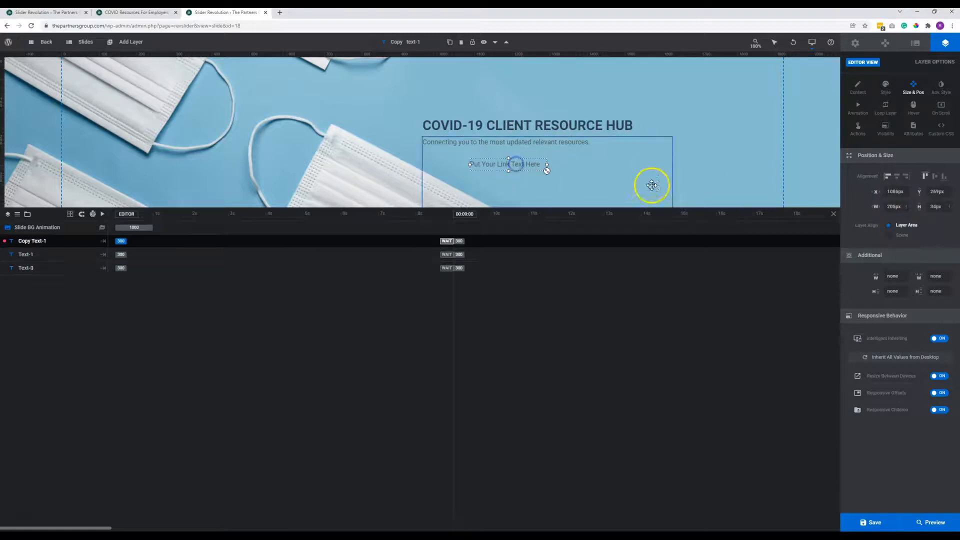
{"action": "left_click", "coordinate": [900, 192]}
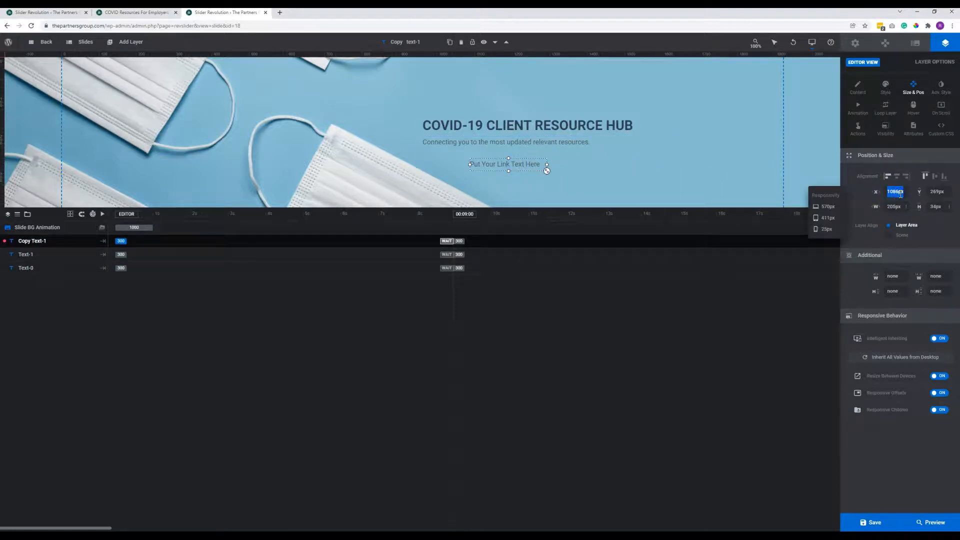
{"action": "type", "text": "960"}
{"action": "key", "text": "Return"}
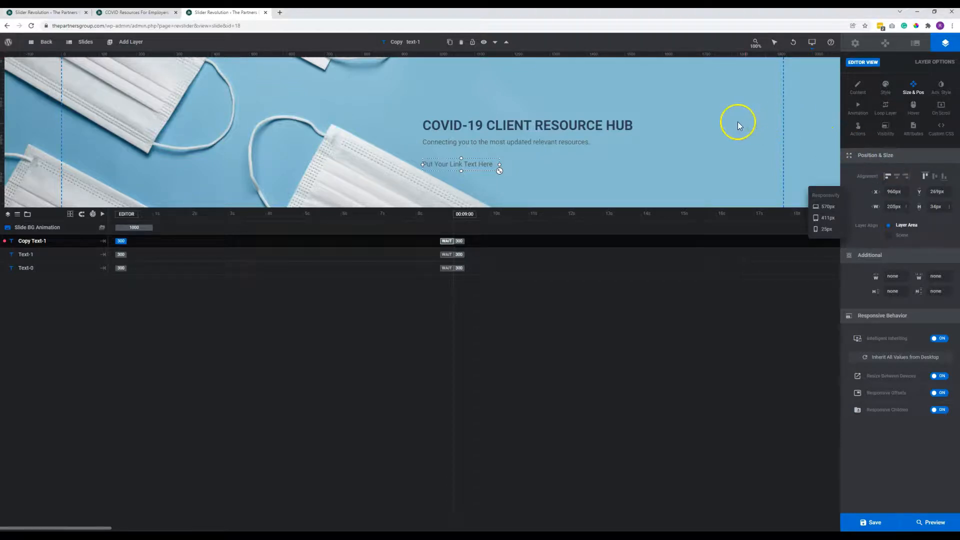
{"action": "left_click", "coordinate": [868, 522]}
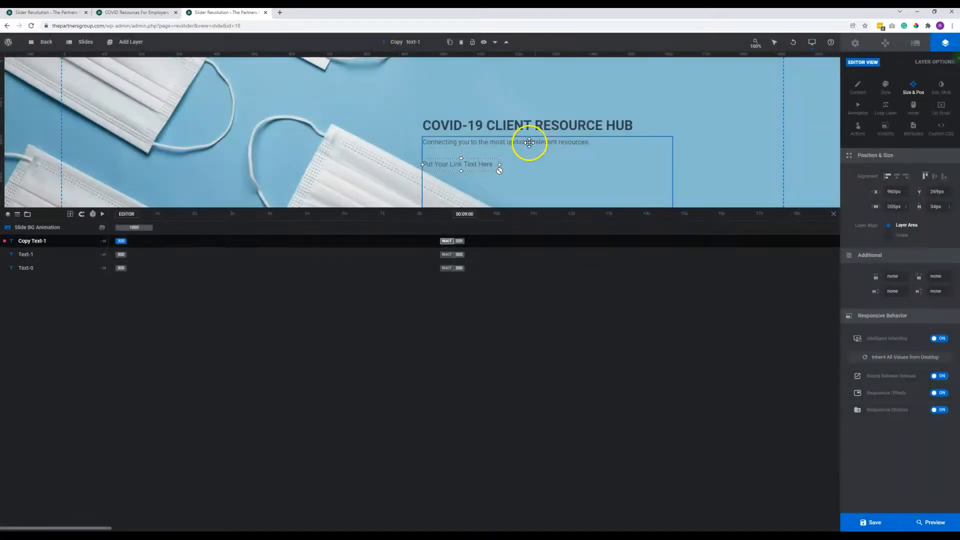
Compare the subtitle's and heading's font styles, set the link layer's line height to 28 px and save the module
{"action": "left_click", "coordinate": [529, 141]}
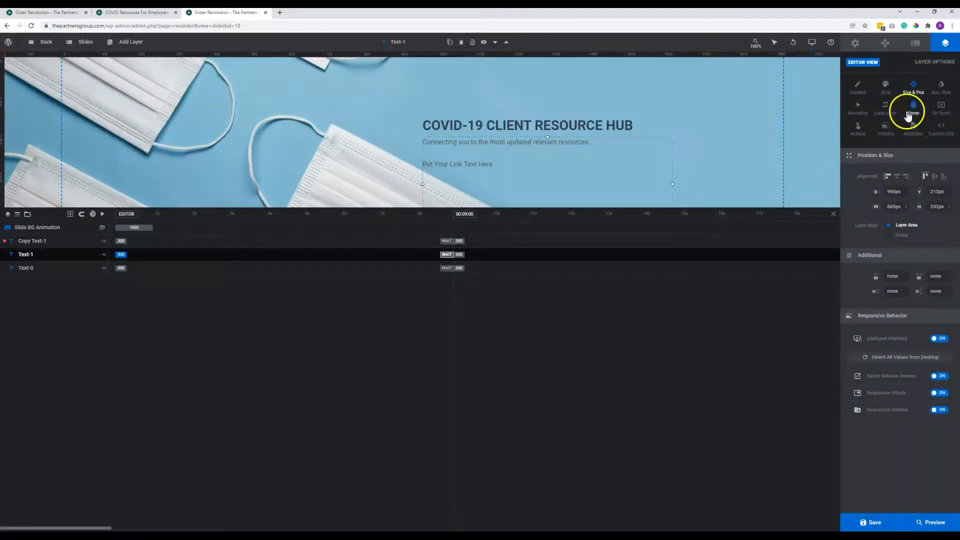
{"action": "left_click", "coordinate": [885, 86]}
{"action": "left_click", "coordinate": [894, 180]}
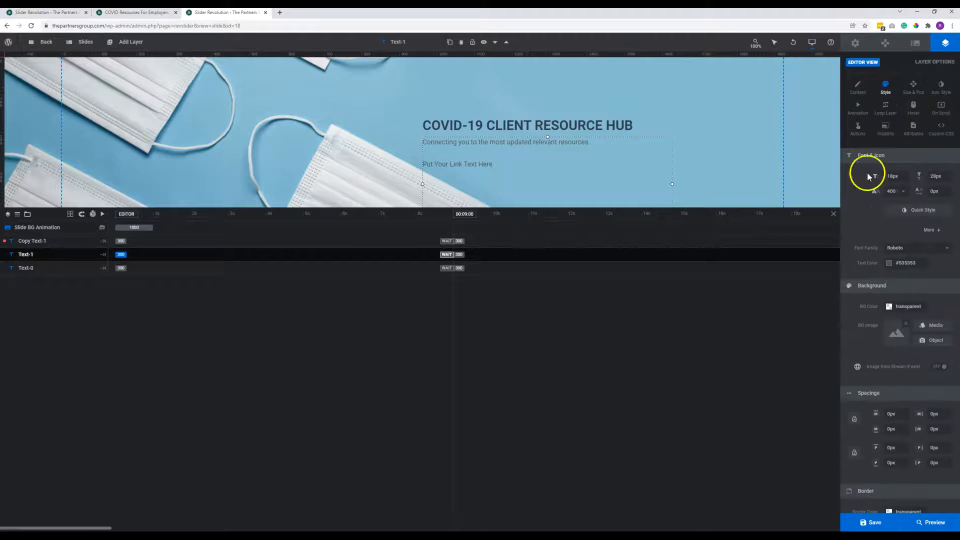
{"action": "left_click", "coordinate": [600, 119]}
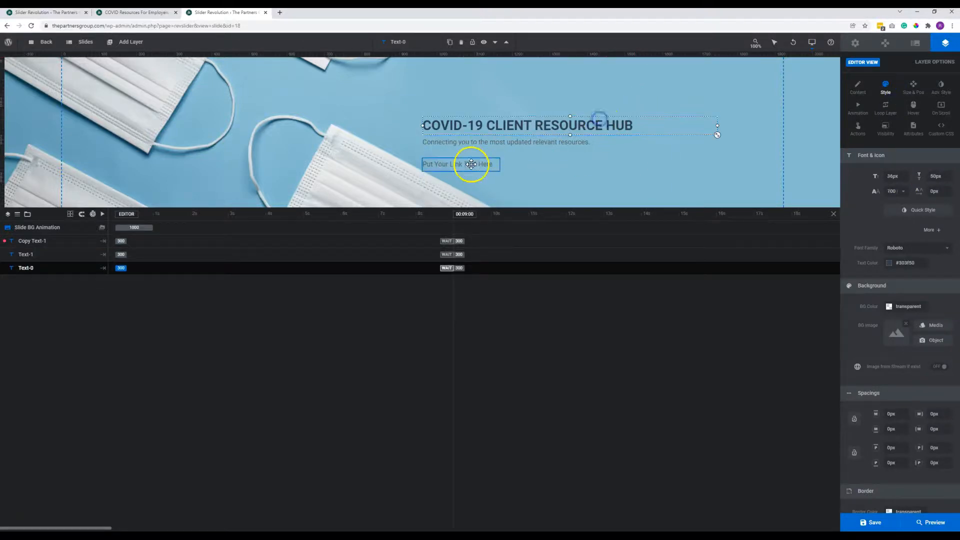
{"action": "left_click", "coordinate": [471, 164]}
{"action": "left_click", "coordinate": [943, 176]}
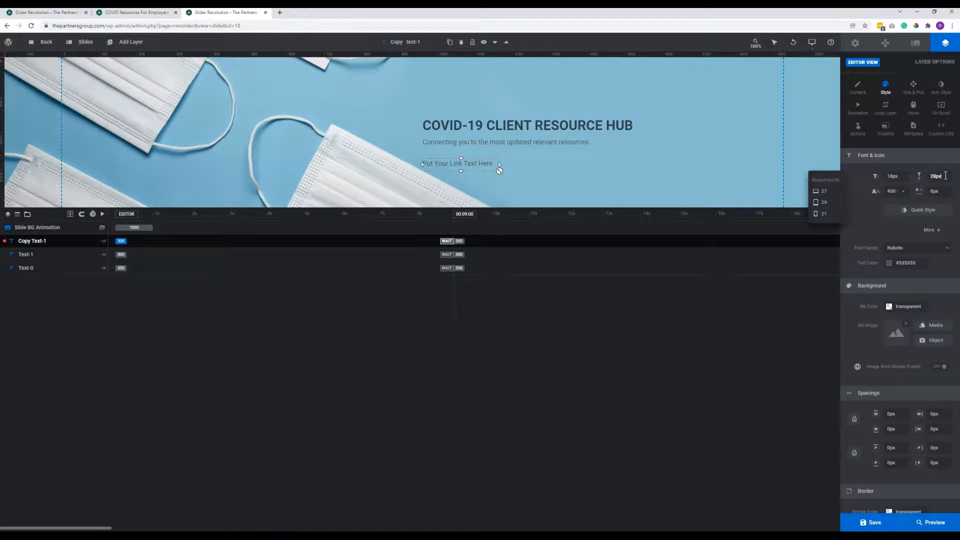
{"action": "type", "text": "28"}
{"action": "left_click", "coordinate": [868, 520]}
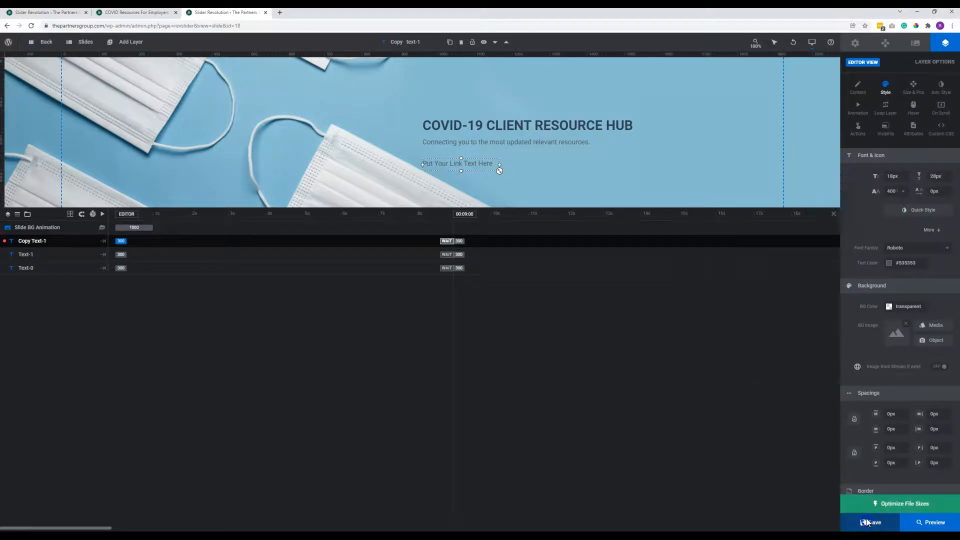
Reload the live COVID-19 page to check the link, and narrow the link layer to 200 px wide
{"action": "left_click", "coordinate": [123, 12]}
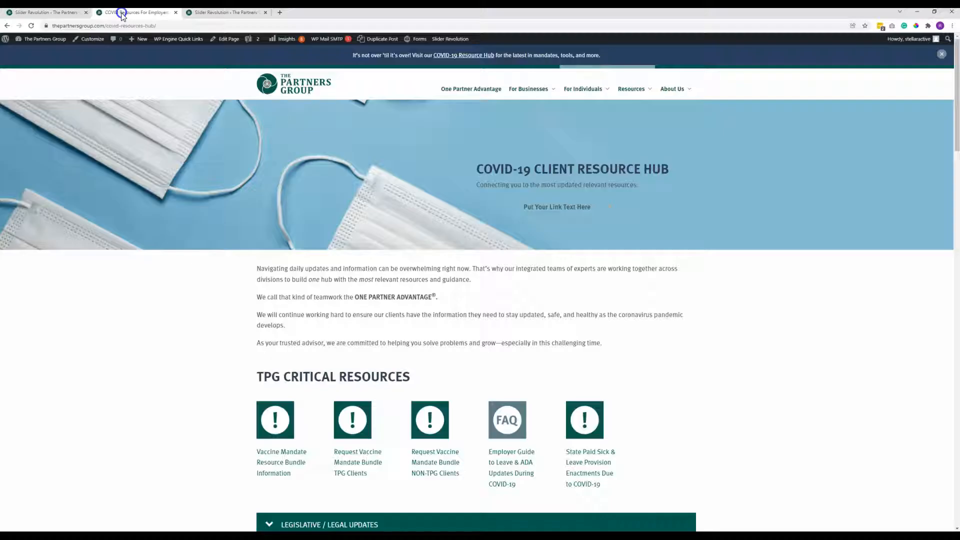
{"action": "left_click", "coordinate": [32, 26]}
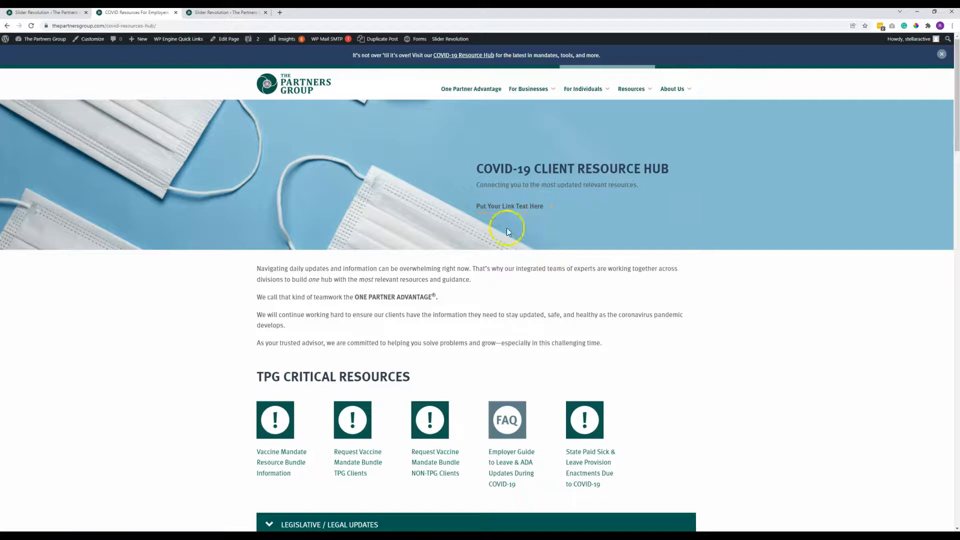
{"action": "left_click", "coordinate": [223, 12]}
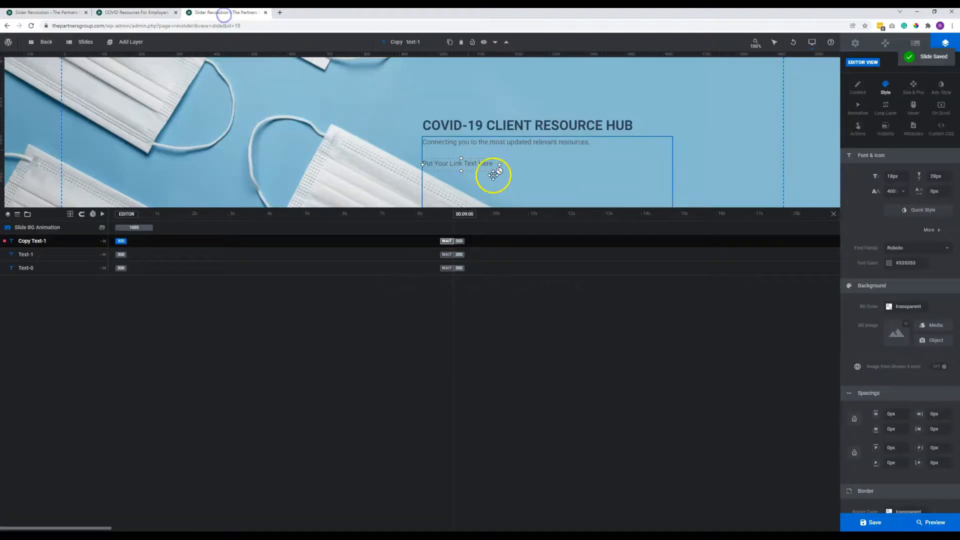
{"action": "left_click_drag", "start_coordinate": [500, 164], "coordinate": [499, 164]}
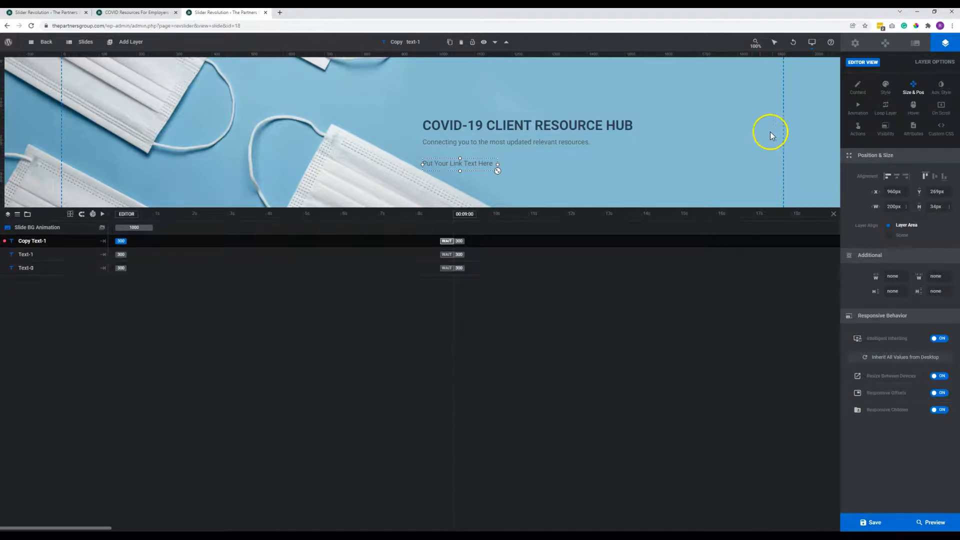
Switch to the notebook view and set the link layer's font size to 18 px and line height to 28 px
{"action": "mouse_move", "coordinate": [812, 43]}
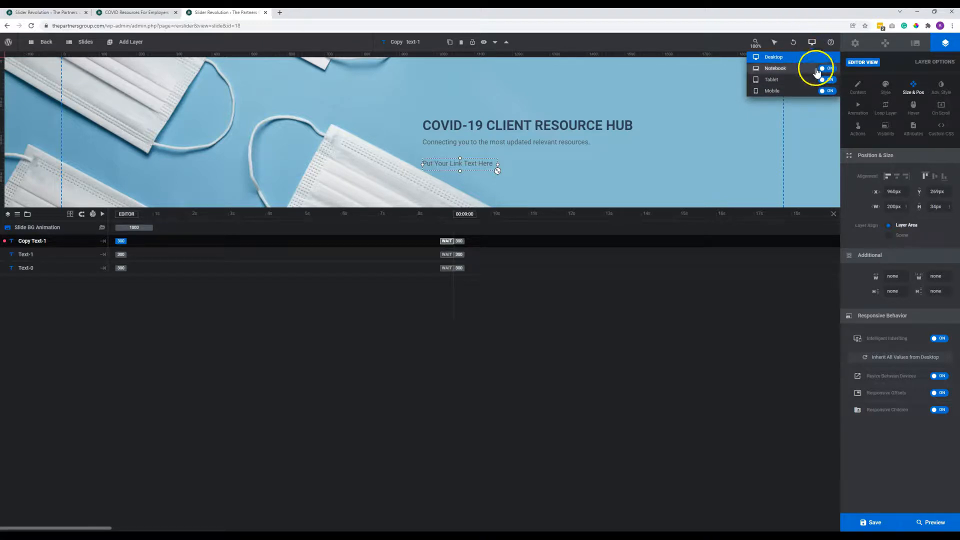
{"action": "left_click", "coordinate": [779, 68]}
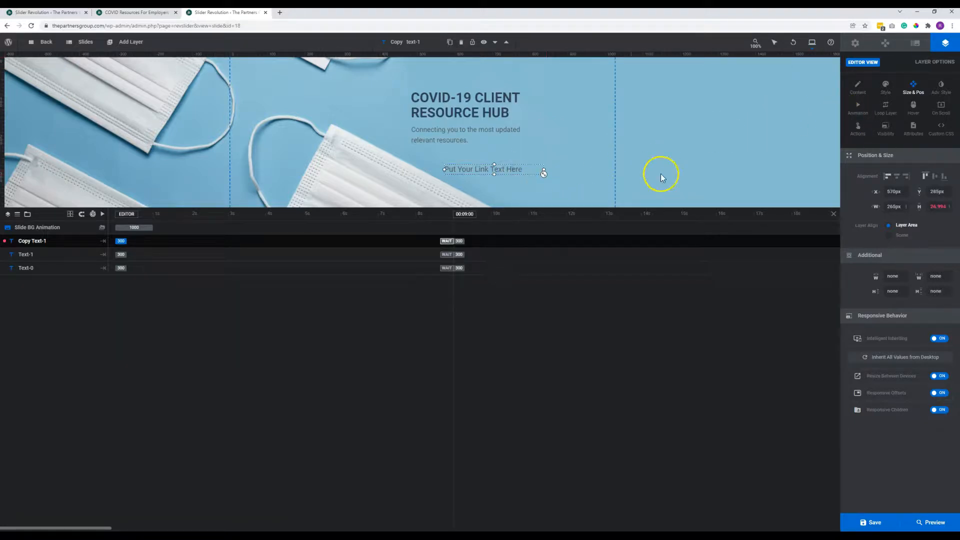
{"action": "left_click", "coordinate": [886, 86]}
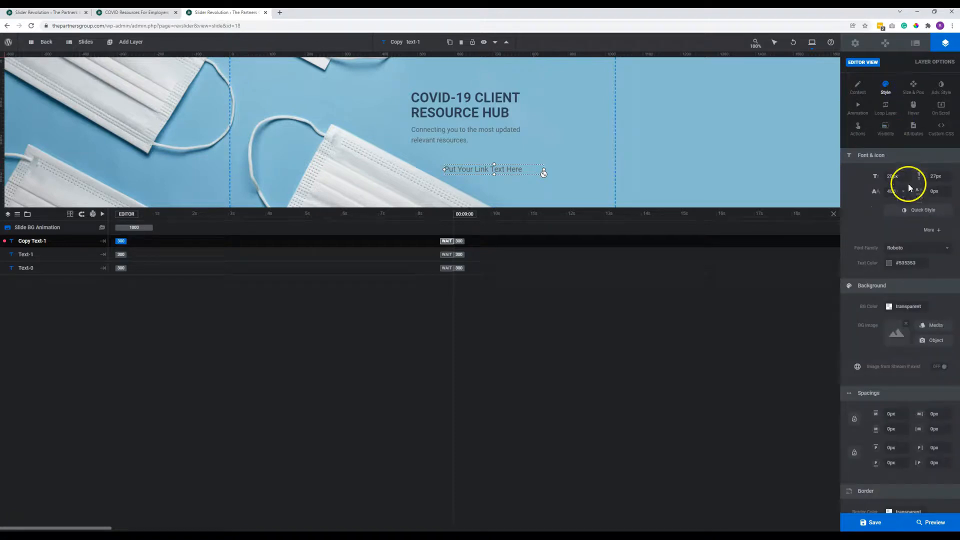
{"action": "left_click", "coordinate": [907, 176]}
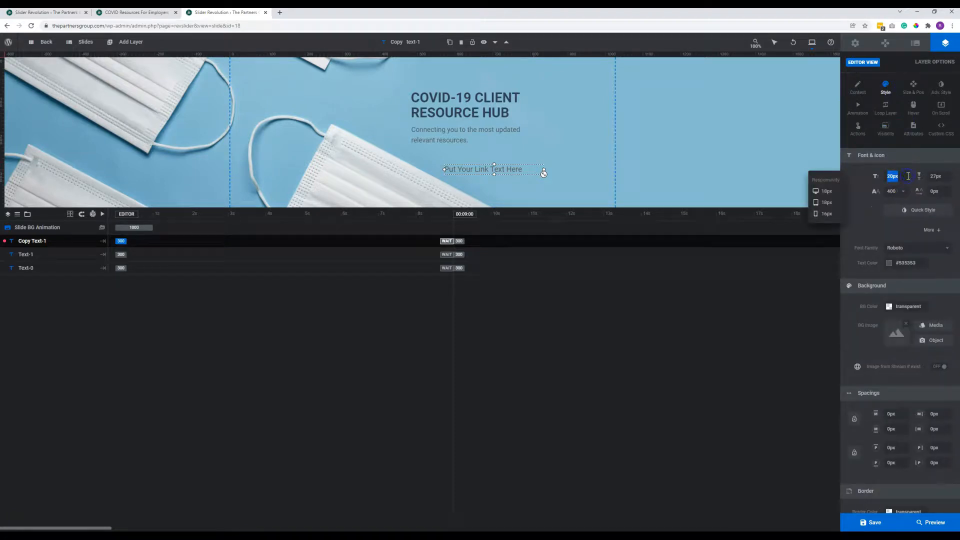
{"action": "left_click", "coordinate": [937, 177]}
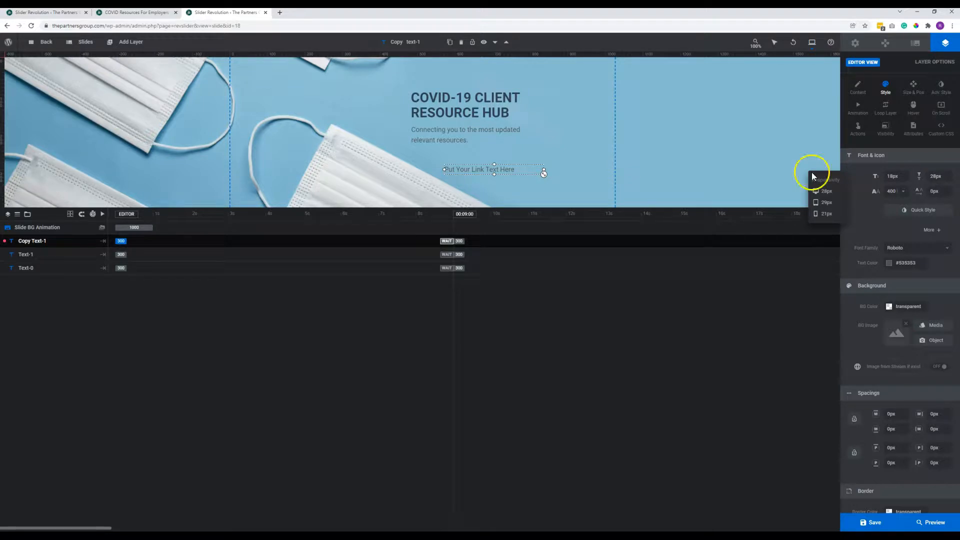
Move the notebook link layer up beneath the subtitle, to X 482 px and Y about 252 px, and save the module
{"action": "left_click_drag", "start_coordinate": [483, 172], "coordinate": [445, 140]}
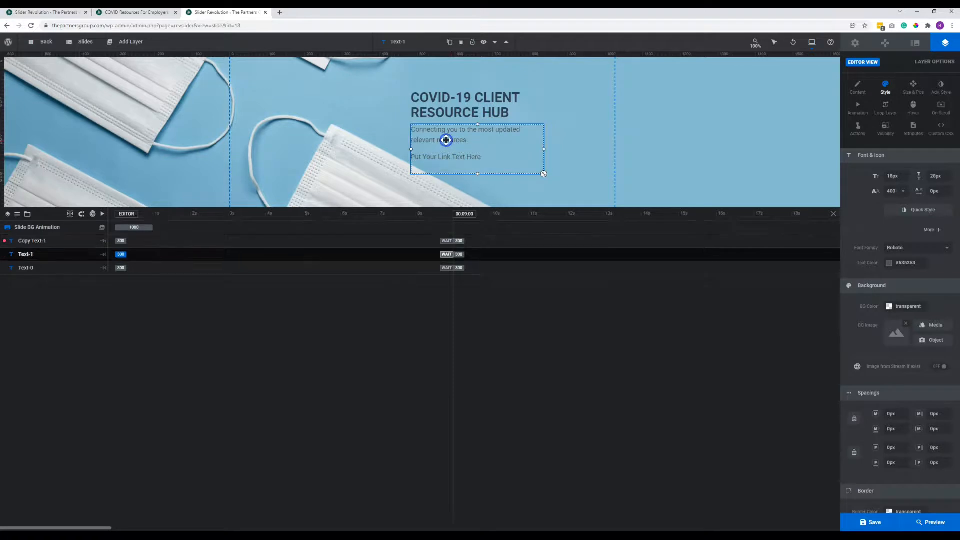
{"action": "left_click", "coordinate": [911, 87]}
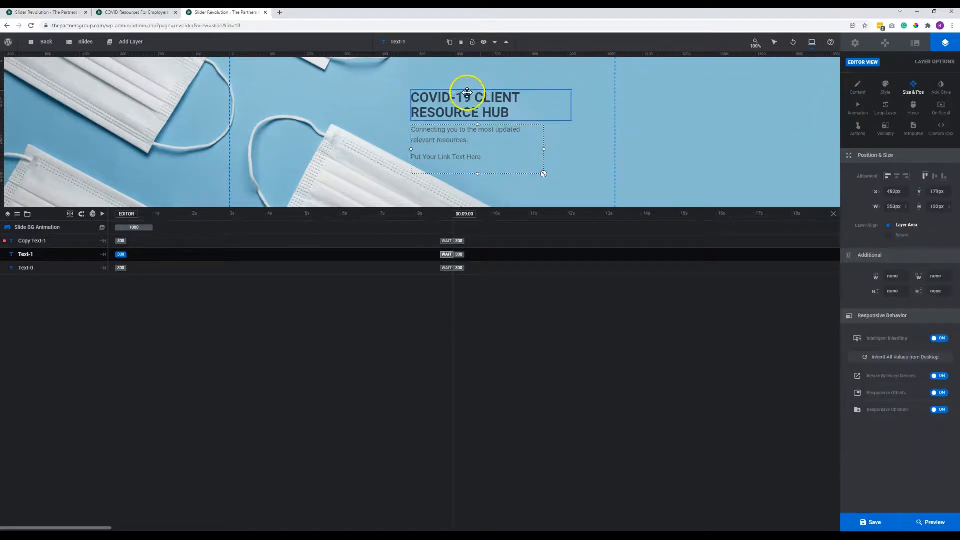
{"action": "left_click", "coordinate": [646, 153]}
{"action": "left_click", "coordinate": [467, 157]}
{"action": "left_click", "coordinate": [893, 192]}
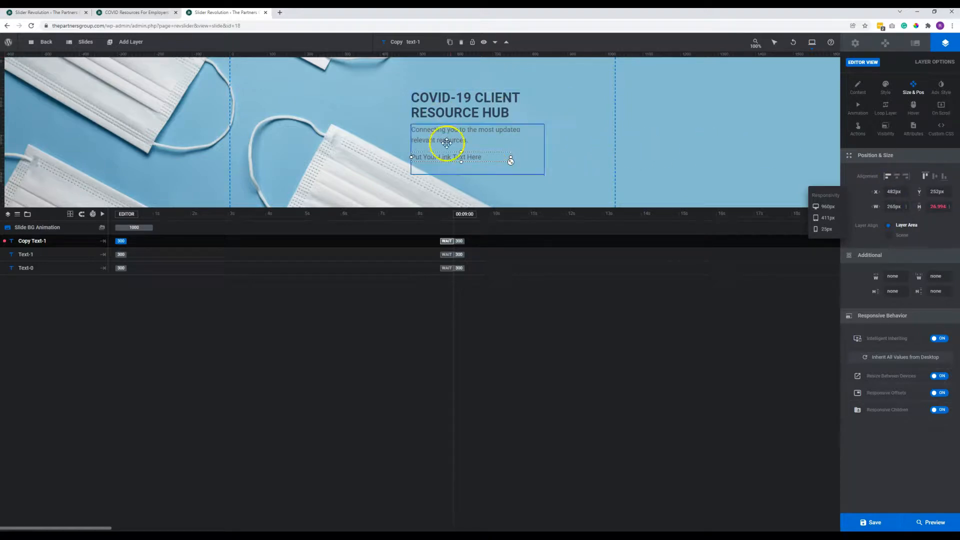
{"action": "left_click", "coordinate": [871, 522]}
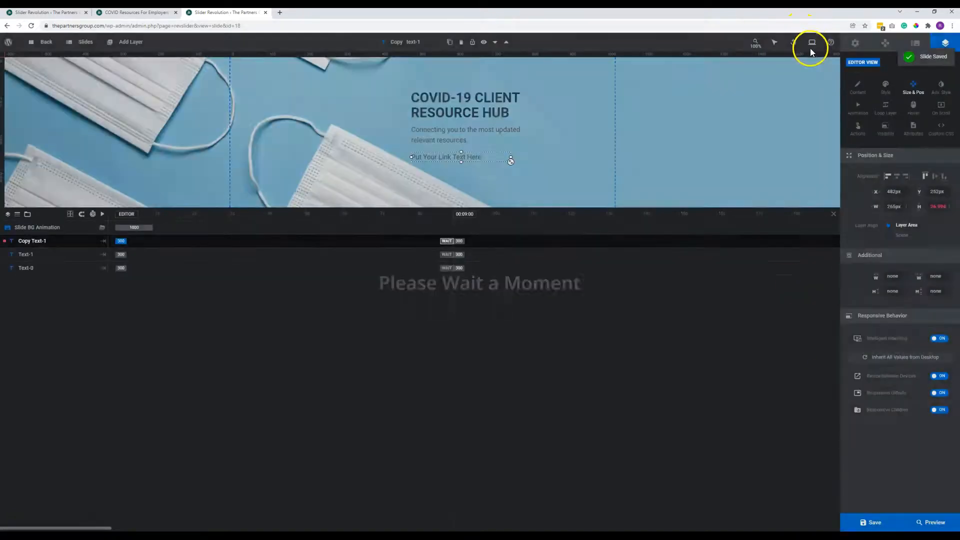
Switch to the tablet view and check the subtitle layer's X and Y position
{"action": "left_click", "coordinate": [812, 42]}
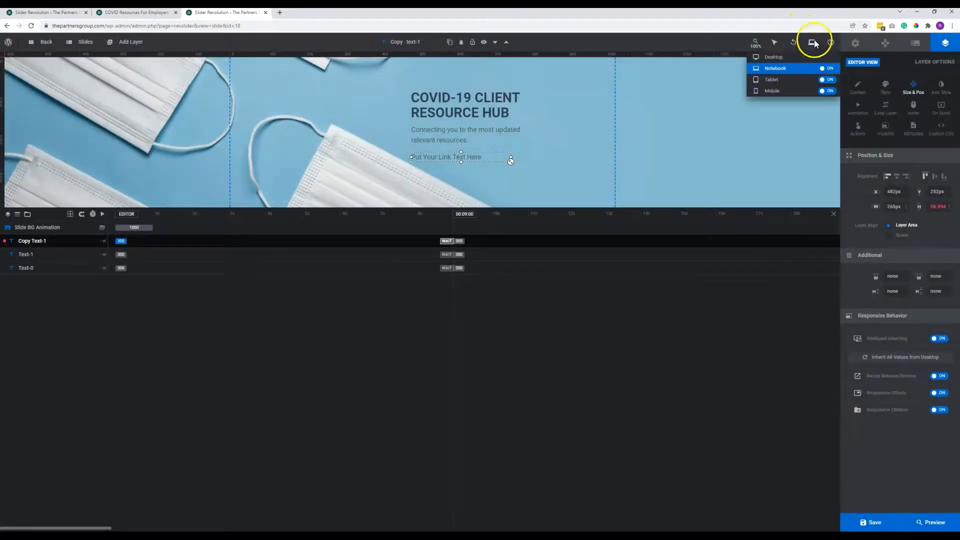
{"action": "left_click", "coordinate": [788, 79]}
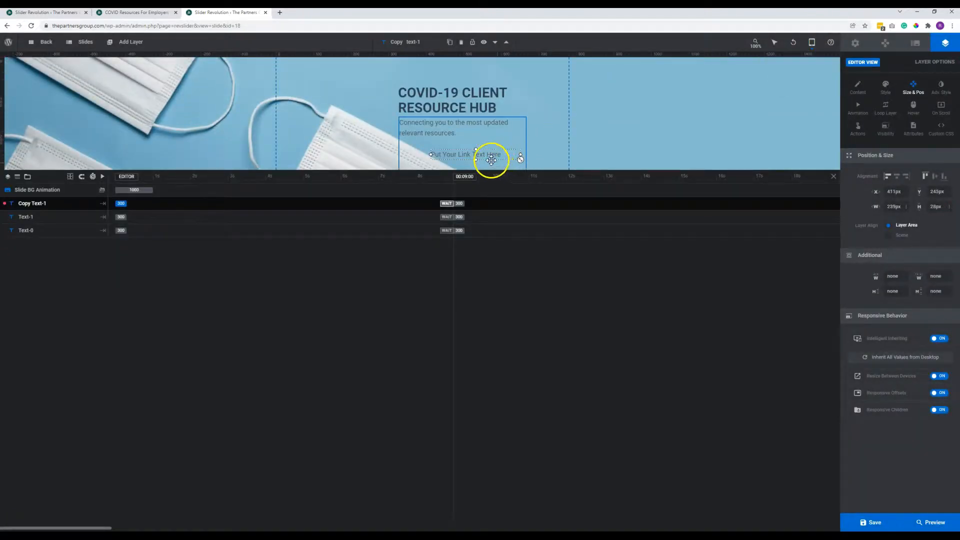
{"action": "left_click", "coordinate": [451, 130]}
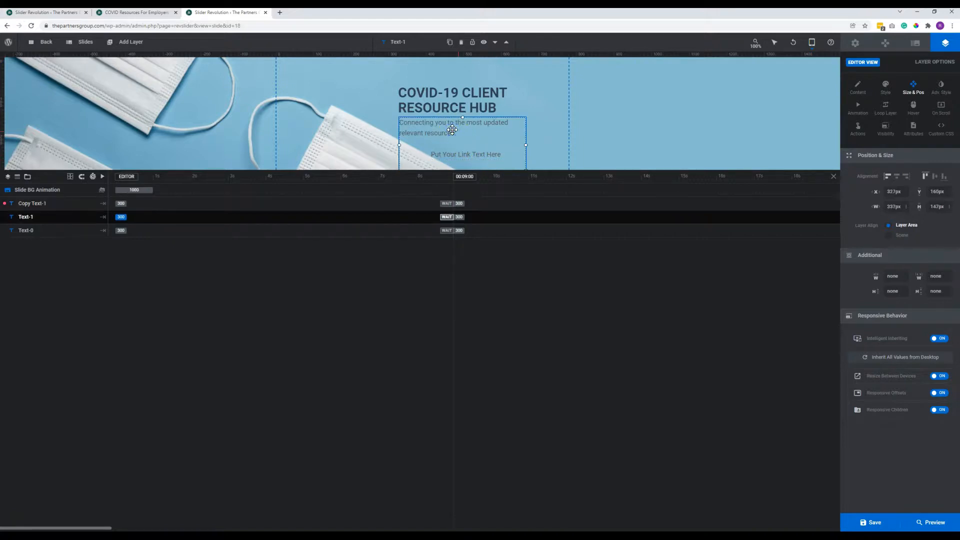
{"action": "left_click", "coordinate": [614, 134]}
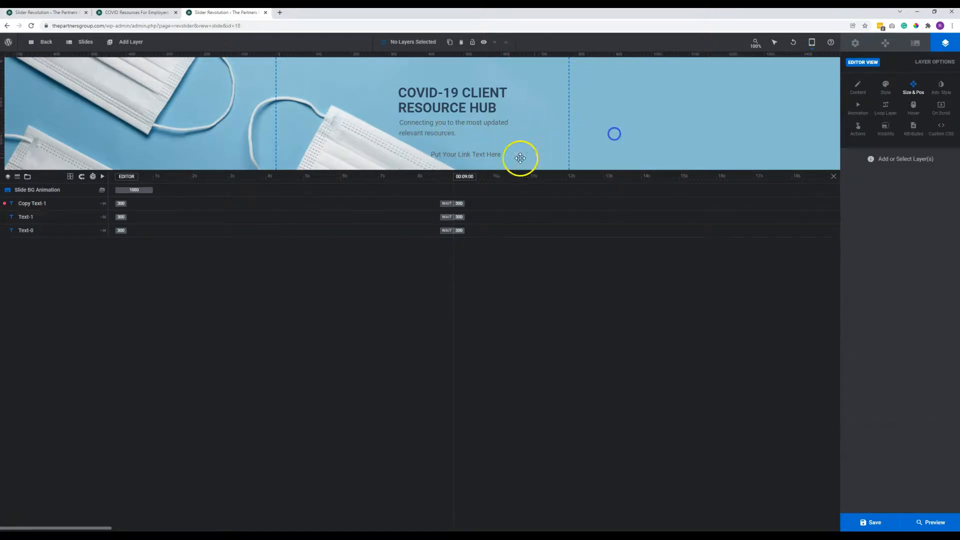
Try to set the tablet link layer's X position to 327 px and nudge the layer up toward the subtitle
{"action": "left_click", "coordinate": [483, 153]}
{"action": "left_click", "coordinate": [888, 192]}
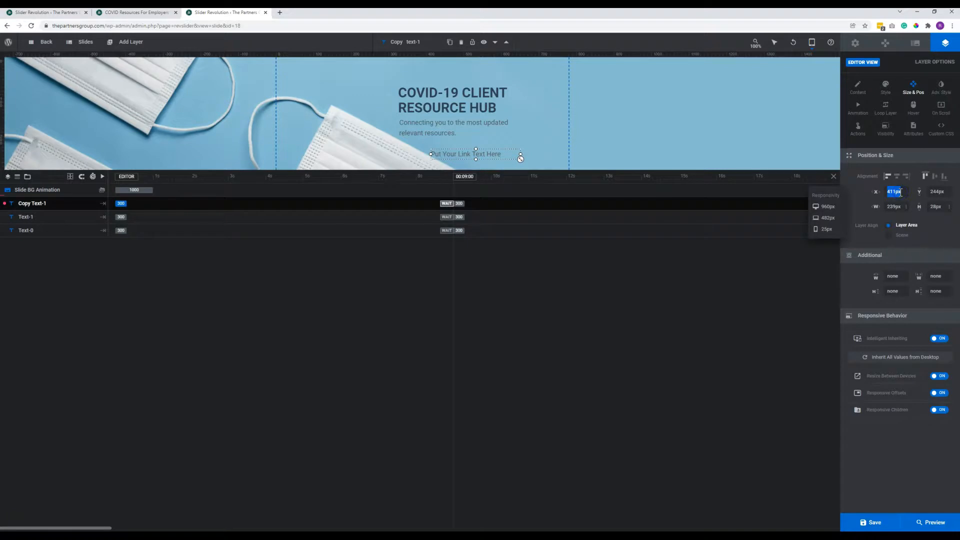
{"action": "type", "text": "327"}
{"action": "key", "text": "Return"}
{"action": "key", "text": "Up"}
{"action": "key", "text": "Up"}
{"action": "key", "text": "Up"}
{"action": "key", "text": "Up"}
{"action": "key", "text": "Up"}
{"action": "key", "text": "Up"}
{"action": "key", "text": "Up"}
{"action": "key", "text": "Up"}
{"action": "key", "text": "Up"}
{"action": "left_click_drag", "start_coordinate": [909, 197], "coordinate": [865, 190]}
{"action": "type", "text": "327"}
{"action": "key", "text": "Return"}
{"action": "key", "text": "Up"}
{"action": "key", "text": "Up"}
{"action": "key", "text": "Up"}
{"action": "key", "text": "Up"}
{"action": "key", "text": "Up"}
{"action": "key", "text": "Up"}
{"action": "key", "text": "Up"}
{"action": "key", "text": "Up"}
{"action": "key", "text": "Up"}
{"action": "key", "text": "Up"}
{"action": "key", "text": "Up"}
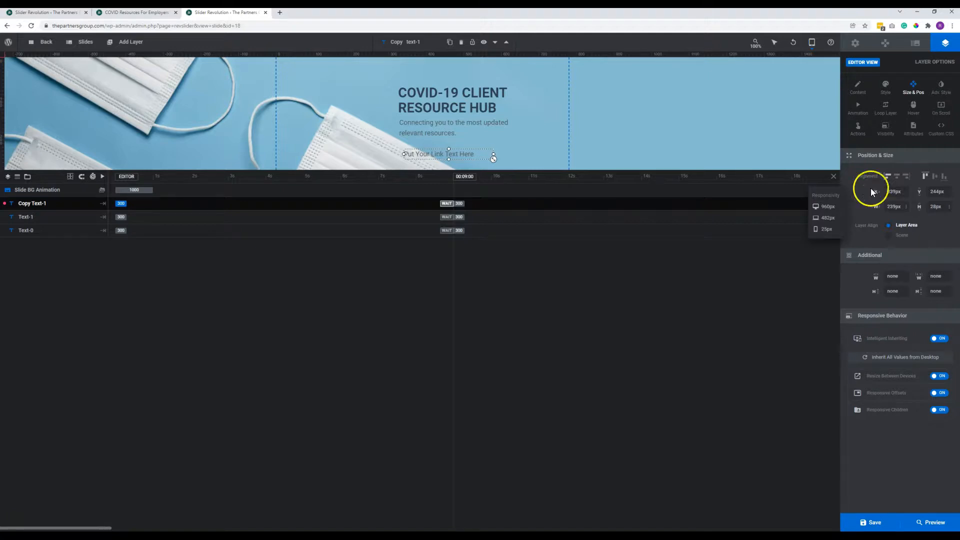
{"action": "left_click_drag", "start_coordinate": [914, 196], "coordinate": [882, 192]}
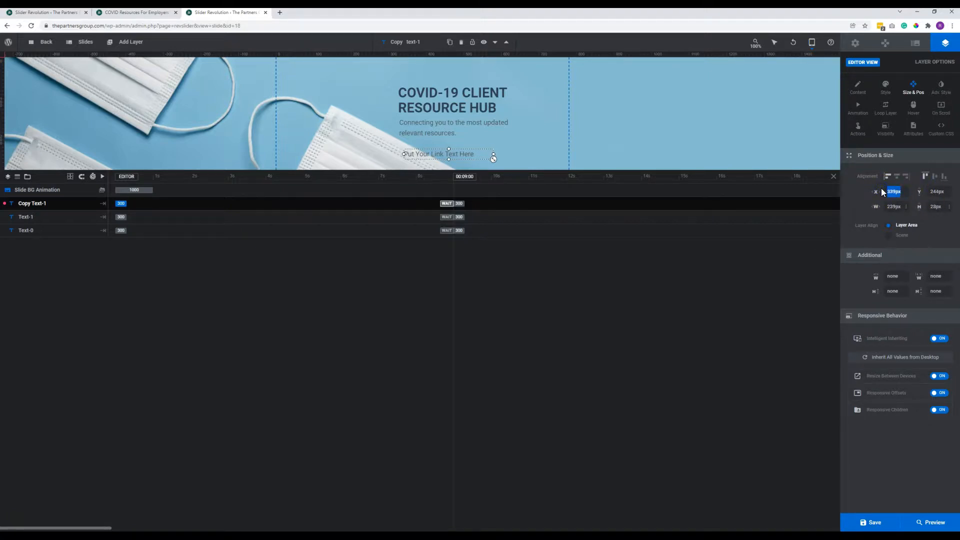
{"action": "left_click", "coordinate": [628, 111]}
Nudge the tablet link layer up beneath the subtitle, to Y about 231 px
{"action": "left_click", "coordinate": [459, 153]}
{"action": "key", "text": "Up"}
{"action": "key", "text": "Up"}
{"action": "key", "text": "Up"}
{"action": "key", "text": "Up"}
{"action": "key", "text": "Up"}
{"action": "key", "text": "Up"}
{"action": "key", "text": "Up"}
{"action": "key", "text": "Up"}
{"action": "key", "text": "Up"}
{"action": "key", "text": "Up"}
{"action": "key", "text": "Up"}
{"action": "key", "text": "Up"}
{"action": "key", "text": "Up"}
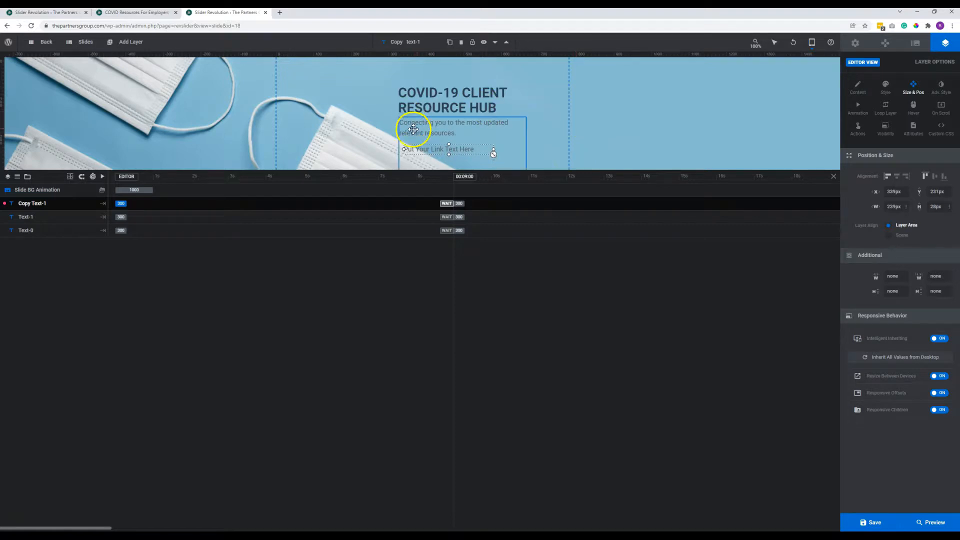
Check the subtitle's position, then set the tablet link layer's X to 327 px and narrow it to about 206 px wide
{"action": "left_click", "coordinate": [413, 129]}
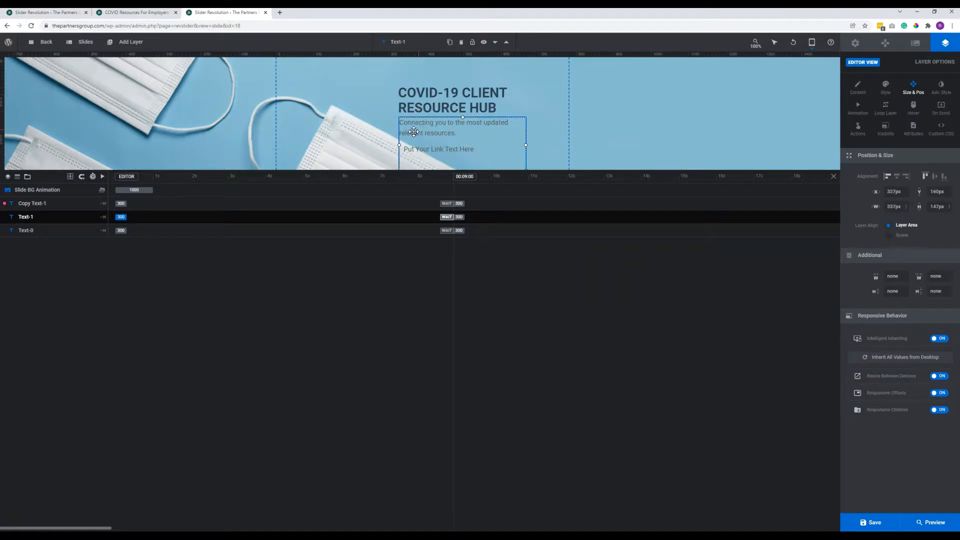
{"action": "left_click", "coordinate": [603, 150]}
{"action": "left_click", "coordinate": [447, 149]}
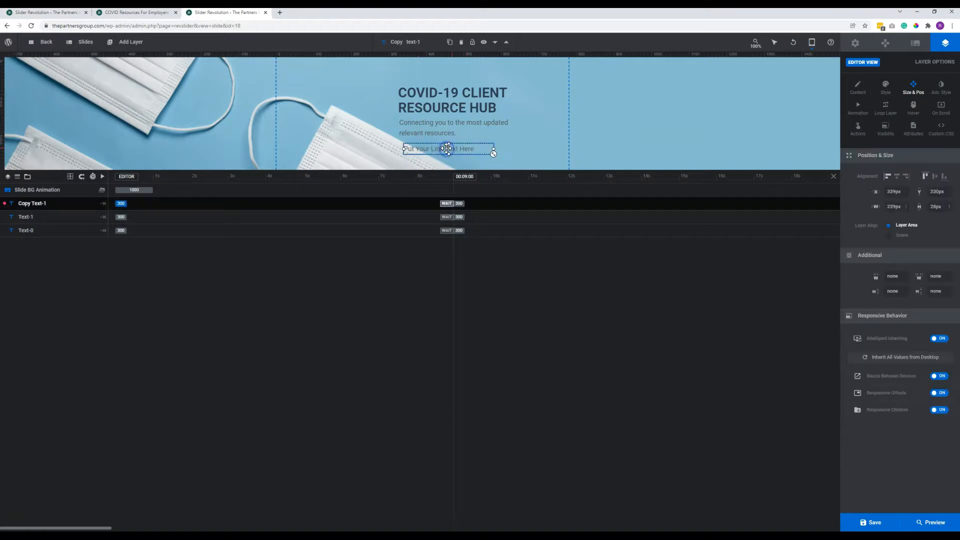
{"action": "left_click", "coordinate": [899, 192]}
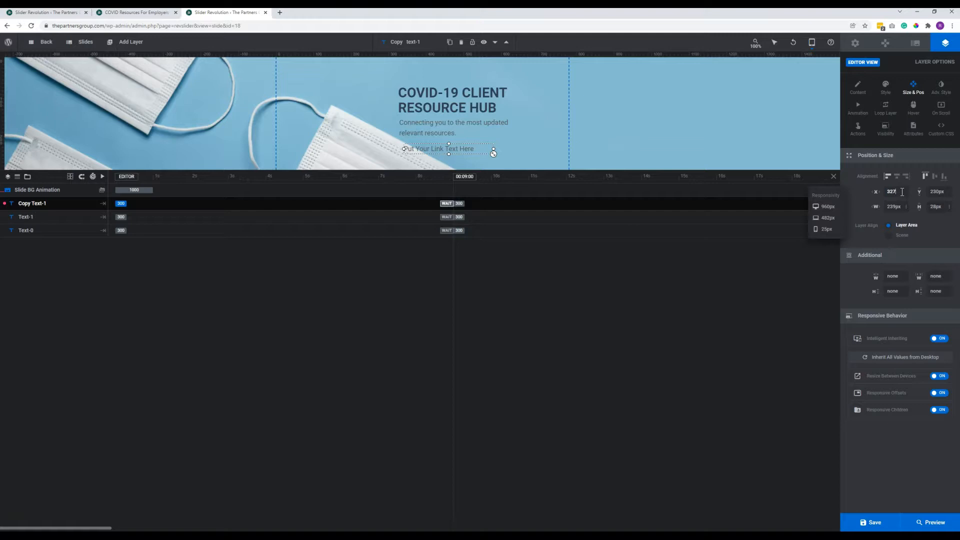
{"action": "type", "text": "327"}
{"action": "key", "text": "Return"}
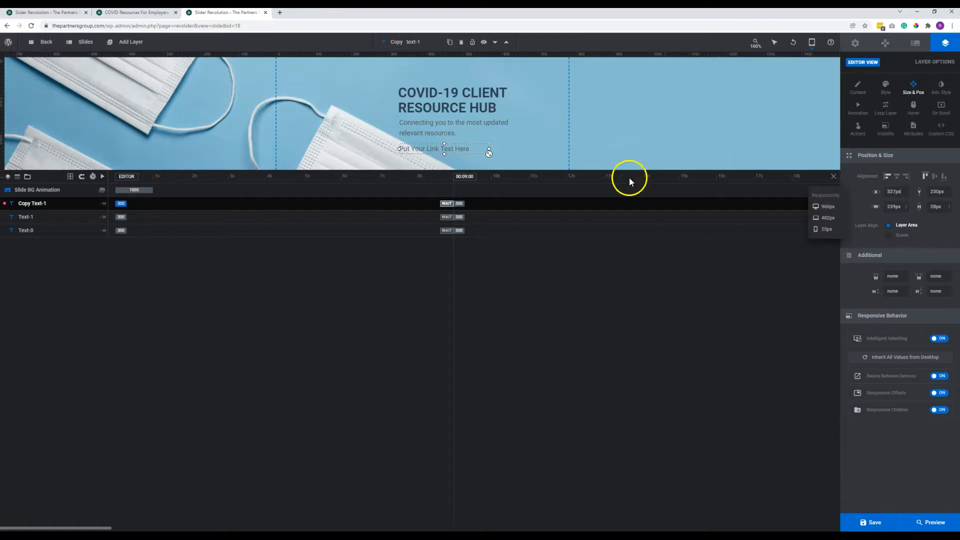
{"action": "left_click_drag", "start_coordinate": [489, 150], "coordinate": [481, 151]}
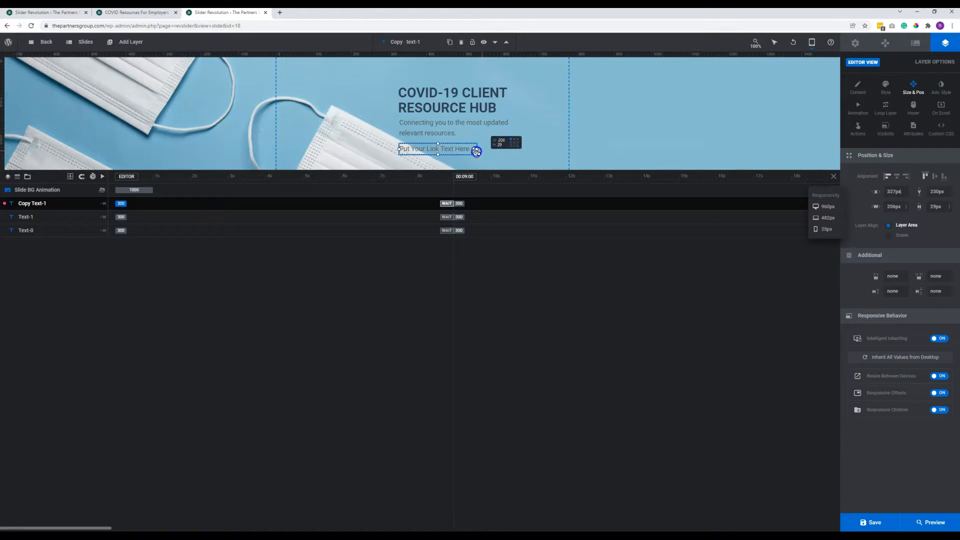
Switch to the mobile view and check the link layer's alignment with the heading and subtitle
{"action": "left_click", "coordinate": [811, 42]}
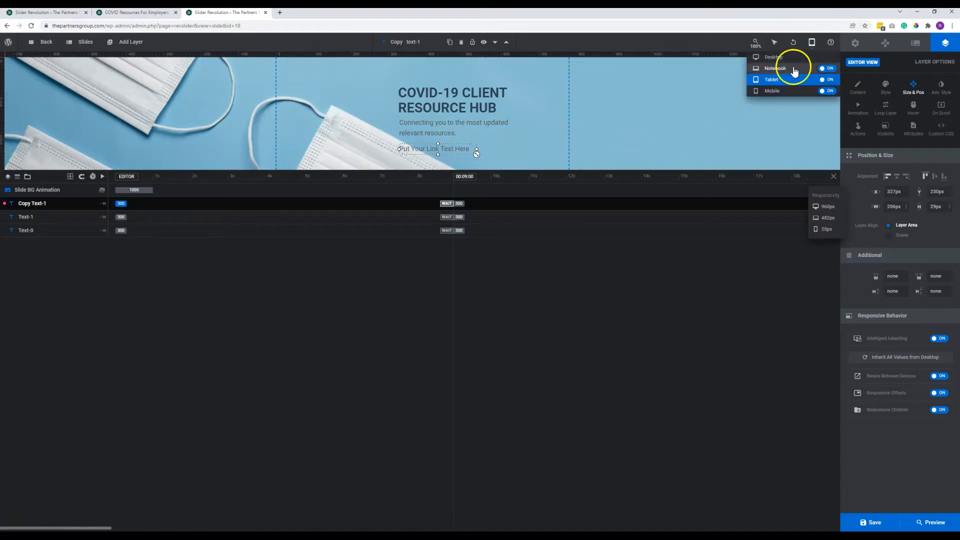
{"action": "left_click", "coordinate": [773, 91]}
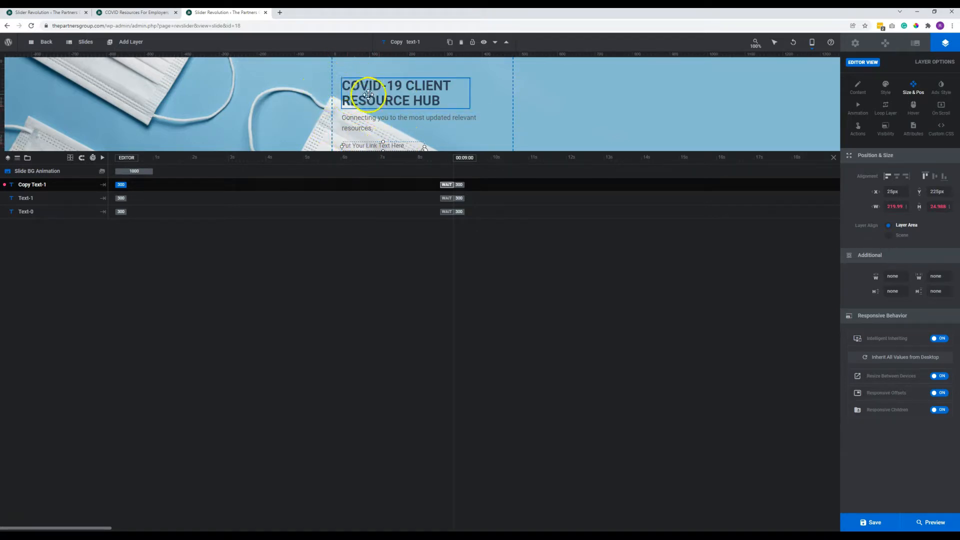
{"action": "left_click_drag", "start_coordinate": [670, 176], "coordinate": [652, 238]}
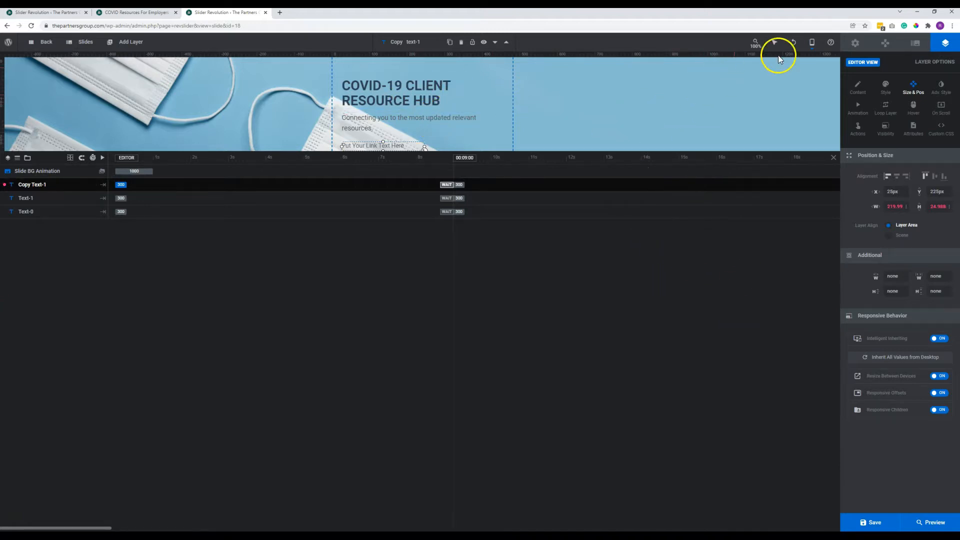
{"action": "mouse_move", "coordinate": [811, 41]}
Examine the banner's responsive layout on the live COVID-19 page by narrowing and widening the browser window, and maximize it again
{"action": "left_click", "coordinate": [114, 12]}
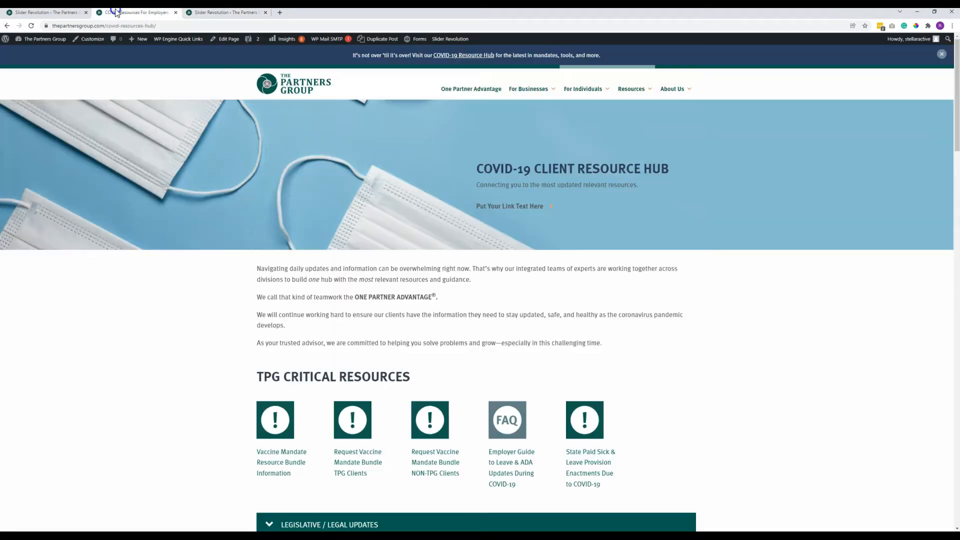
{"action": "left_click", "coordinate": [934, 11]}
{"action": "left_click_drag", "start_coordinate": [930, 193], "coordinate": [582, 194]}
{"action": "left_click", "coordinate": [43, 100]}
{"action": "left_click_drag", "start_coordinate": [580, 241], "coordinate": [844, 235]}
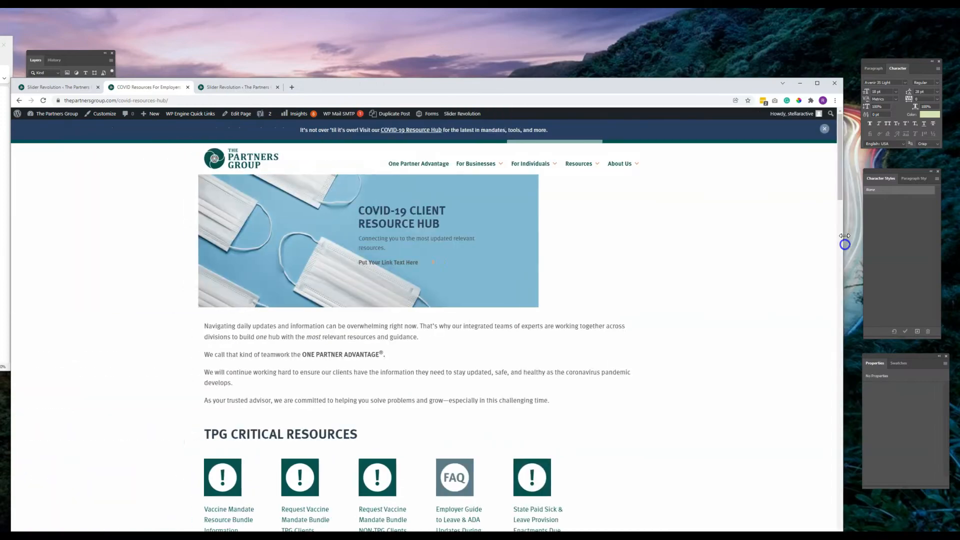
{"action": "left_click", "coordinate": [815, 82]}
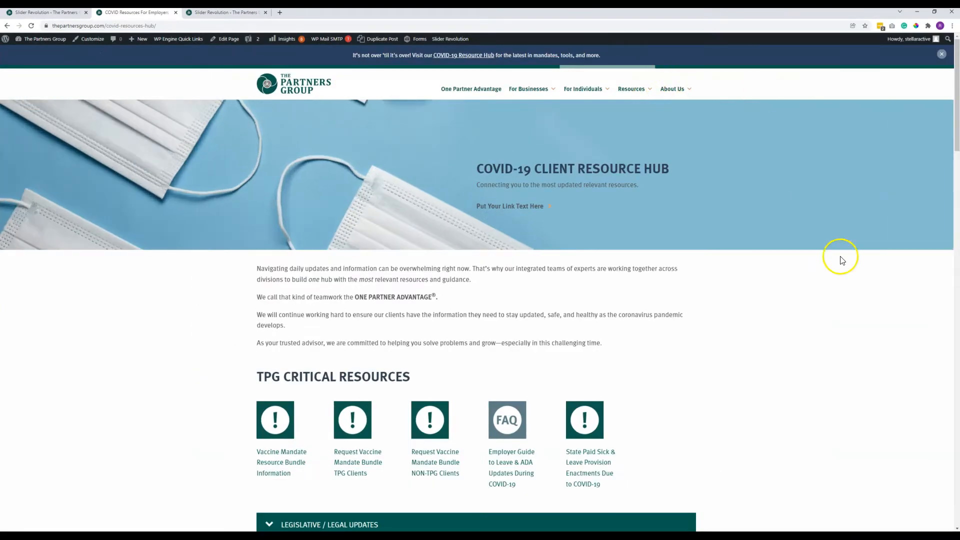
Return to the slider editor's desktop view, delete the link layer and save the module, then reload the live COVID-19 page
{"action": "left_click", "coordinate": [227, 12]}
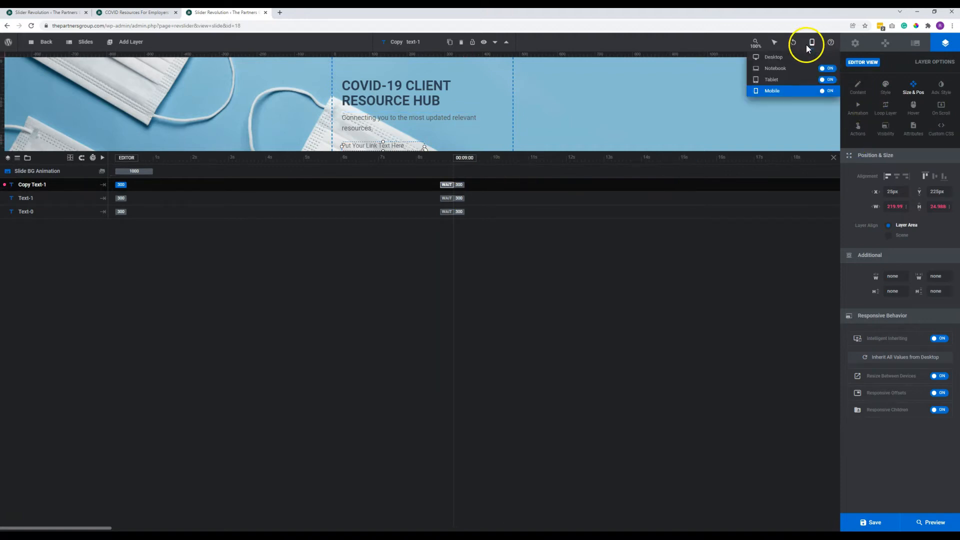
{"action": "left_click", "coordinate": [792, 57]}
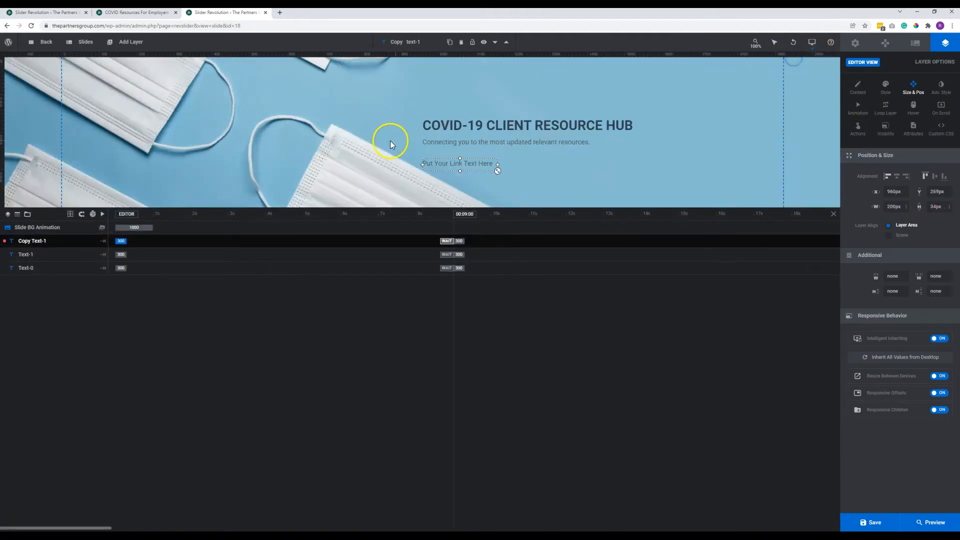
{"action": "left_click", "coordinate": [453, 168]}
{"action": "key", "text": "Delete"}
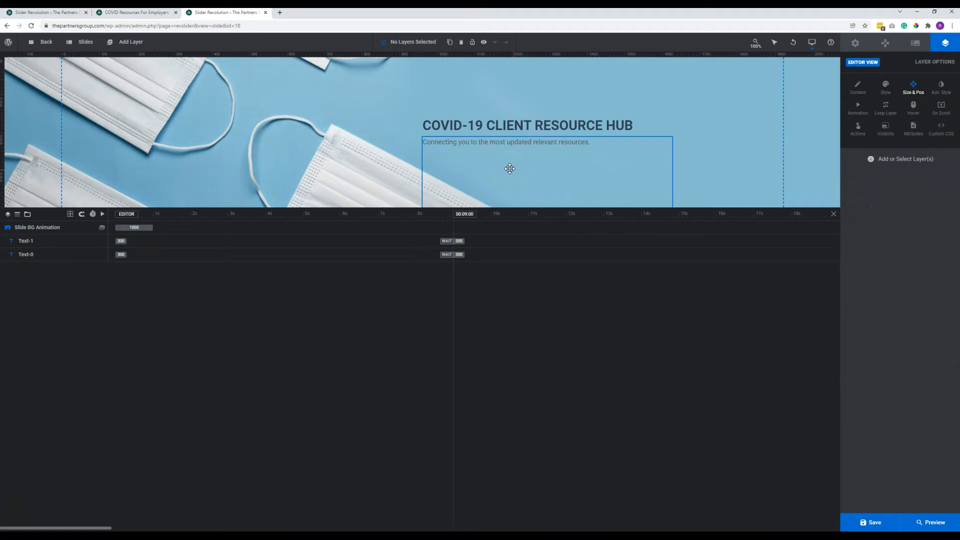
{"action": "left_click", "coordinate": [870, 521]}
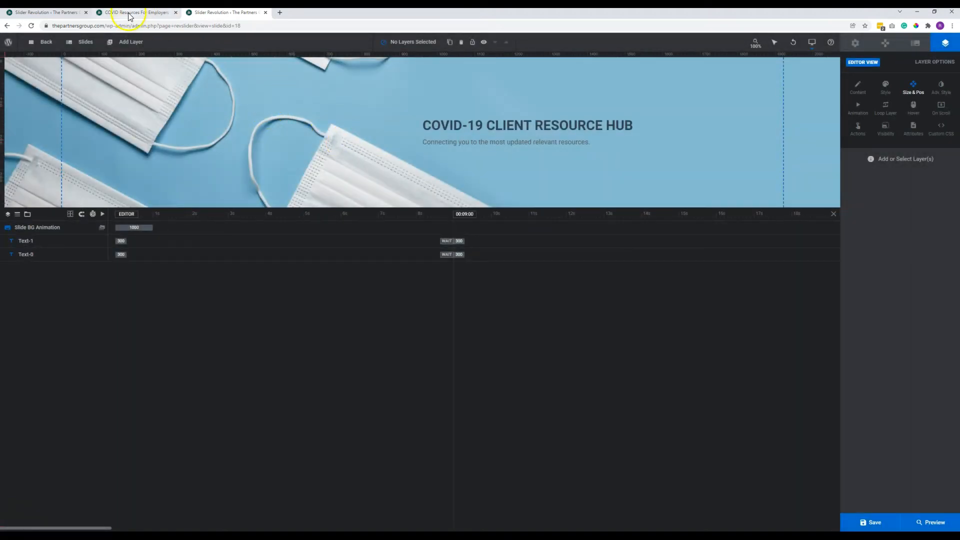
{"action": "left_click", "coordinate": [128, 12]}
{"action": "left_click", "coordinate": [31, 26]}
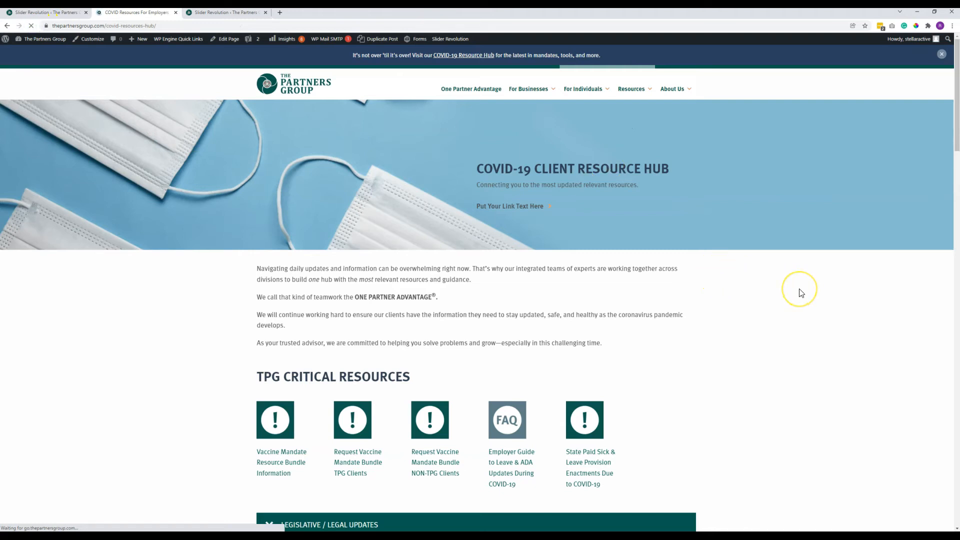